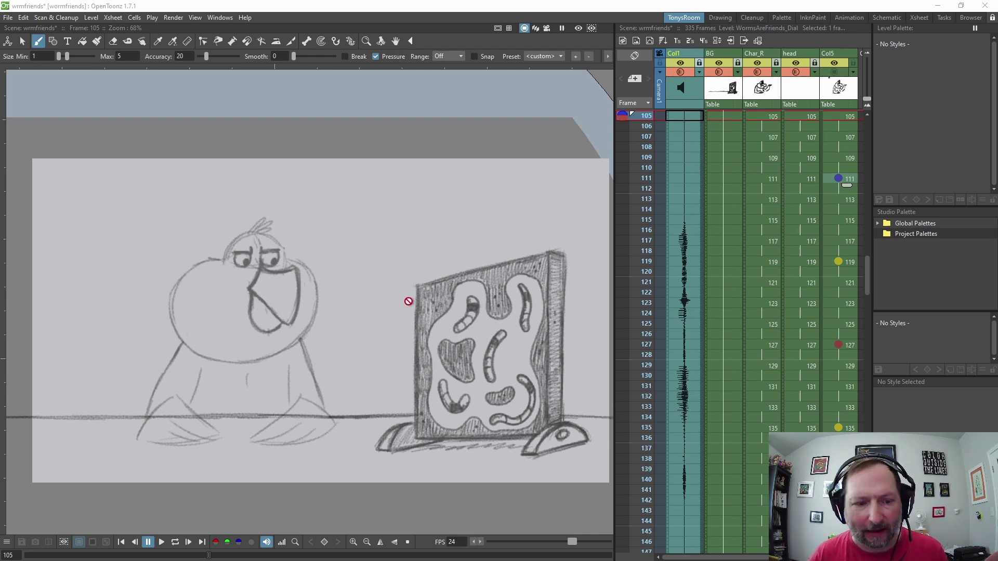
- Play the animation from around frame 115 and step through the Col5 drawings from frame 113 to 127
click(753, 223)
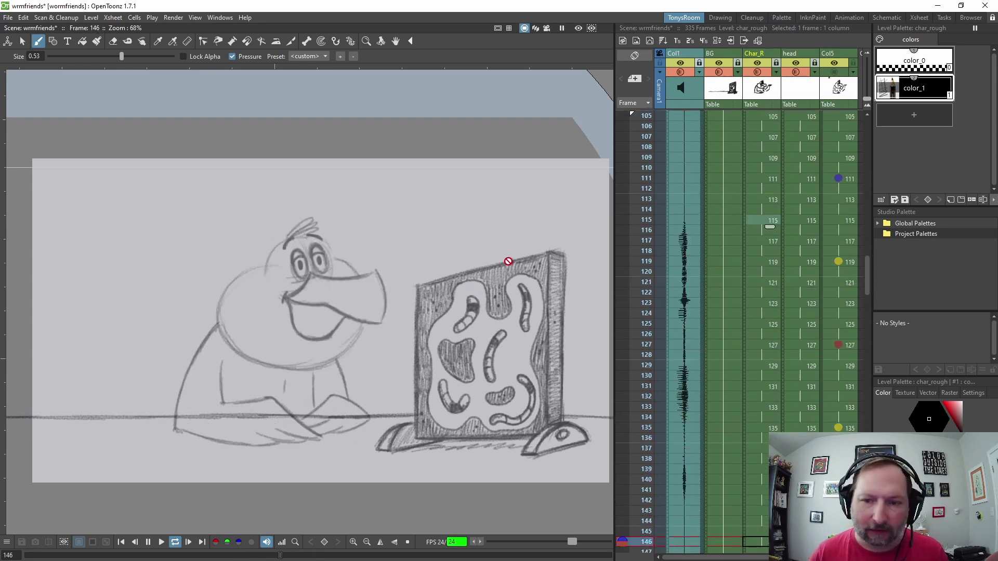
key(p)
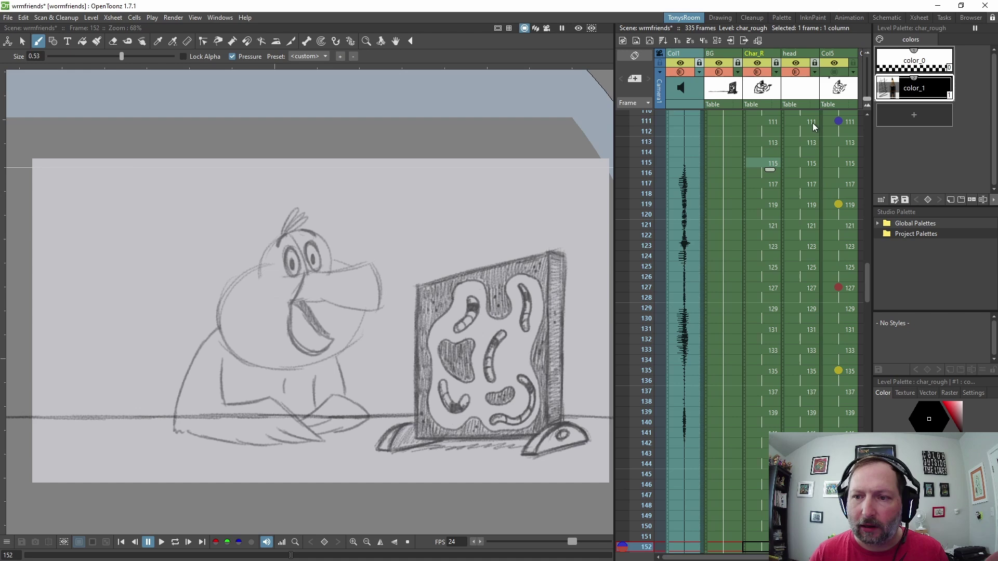
click(844, 142)
key(Down)
key(Down)
key(Down)
key(Down)
key(Down)
key(Down)
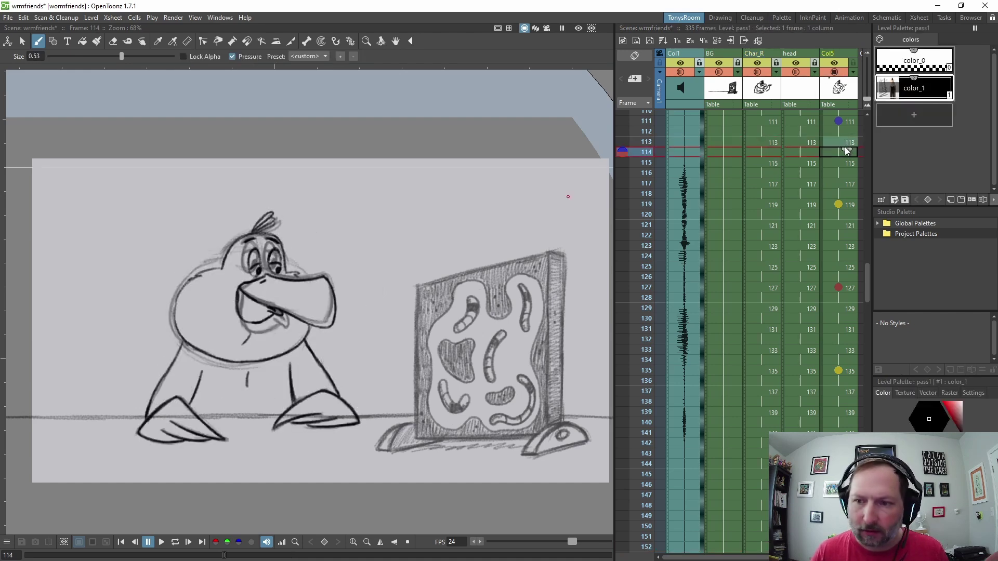
key(Down)
key(Down)
key(Down)
key(Down)
key(Down)
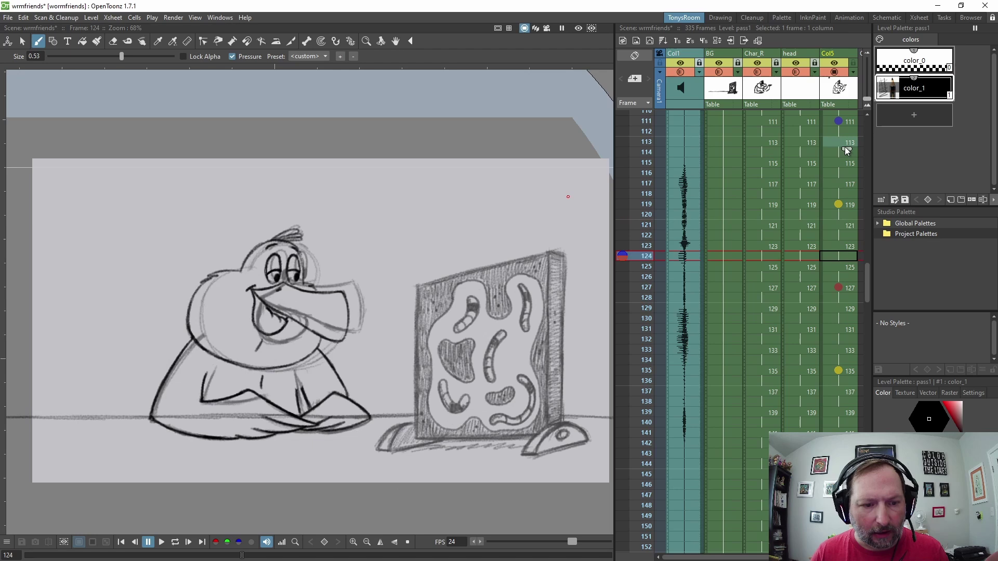
key(Down)
key(Down)
key(Down)
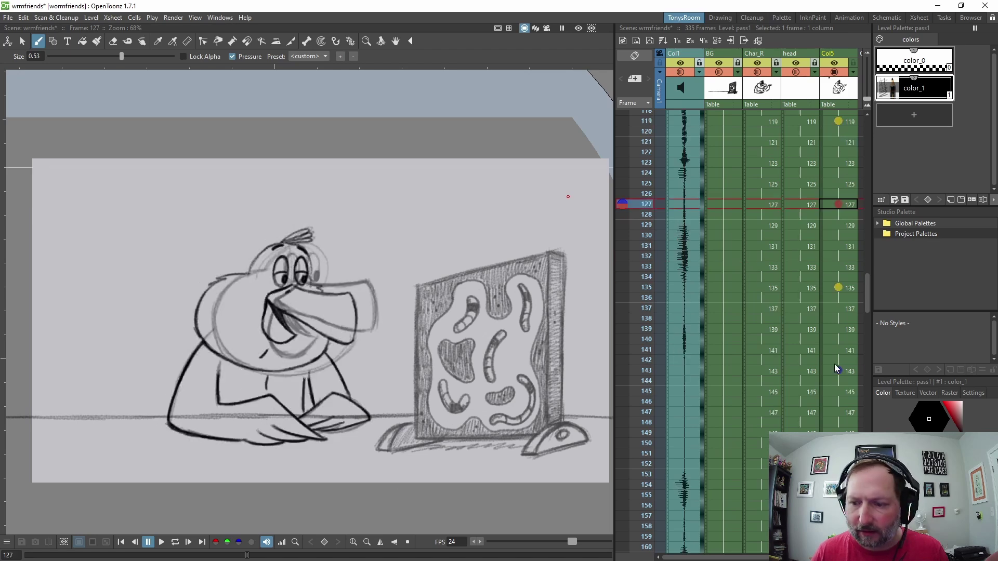
- Flip back and forth through the rough poses between frames 145 and 153, ending on frame 151
scroll(289, 339, up, 2)
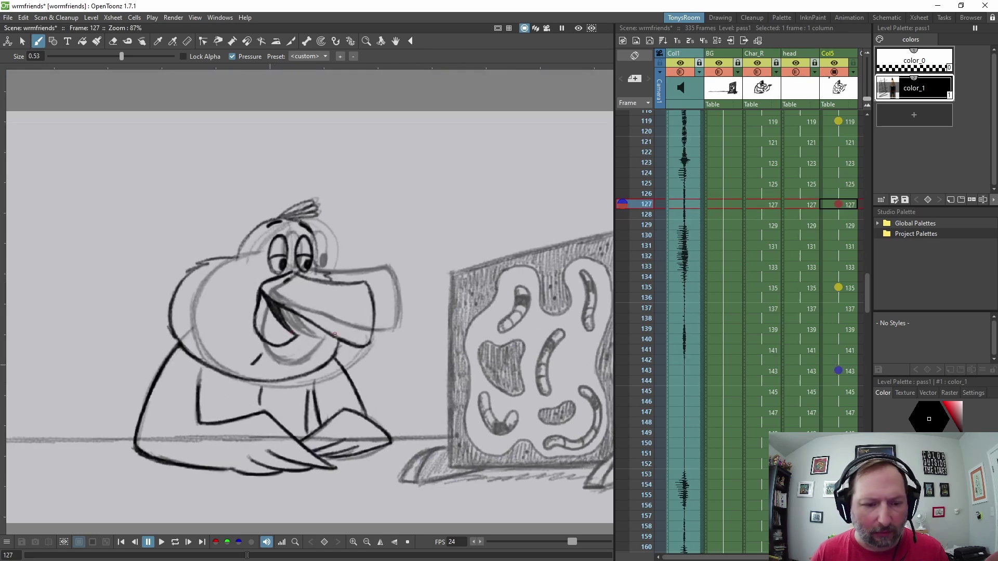
drag(289, 339, 286, 347)
click(848, 393)
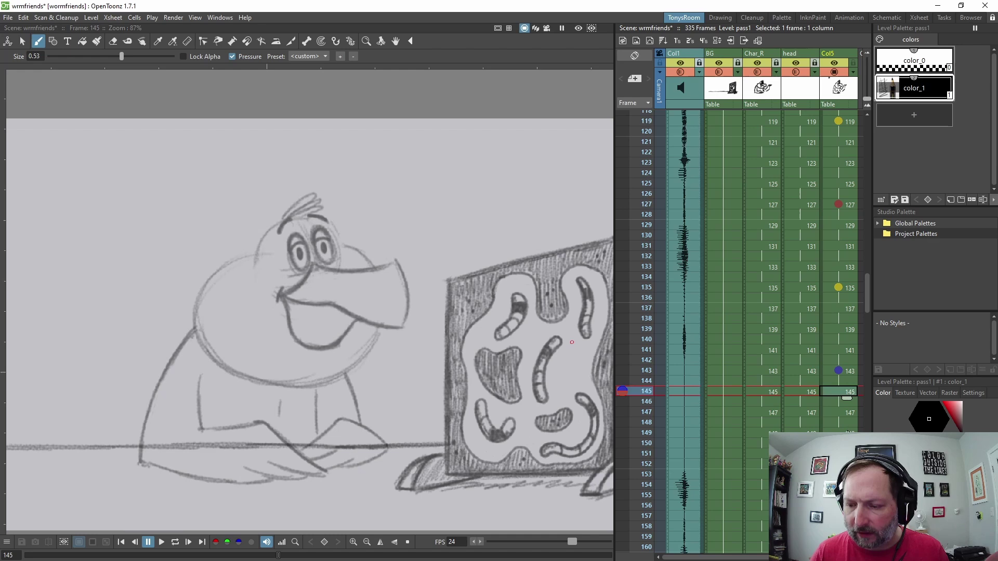
click(848, 431)
key(Down)
key(Down)
key(Down)
key(Down)
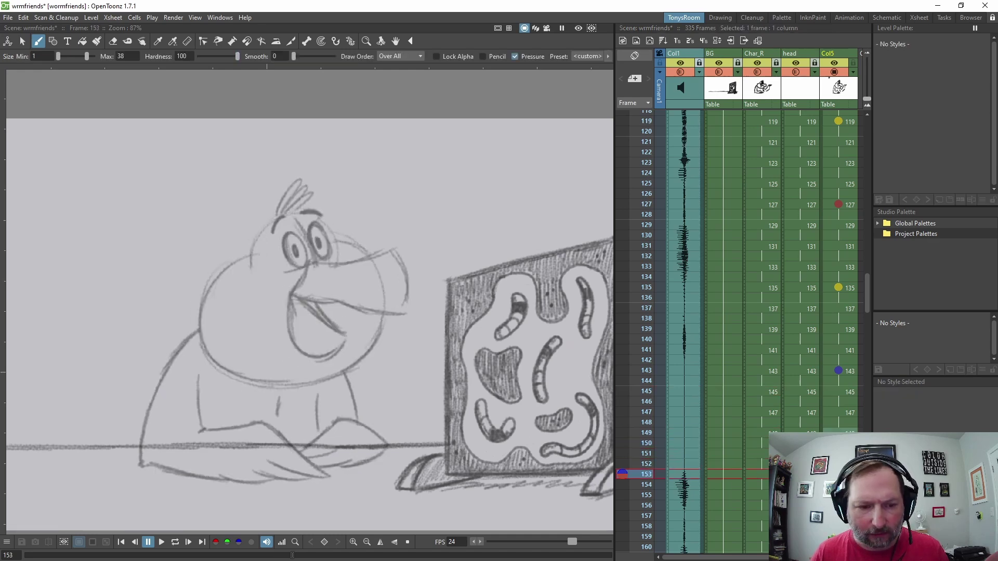
key(Up)
key(Up)
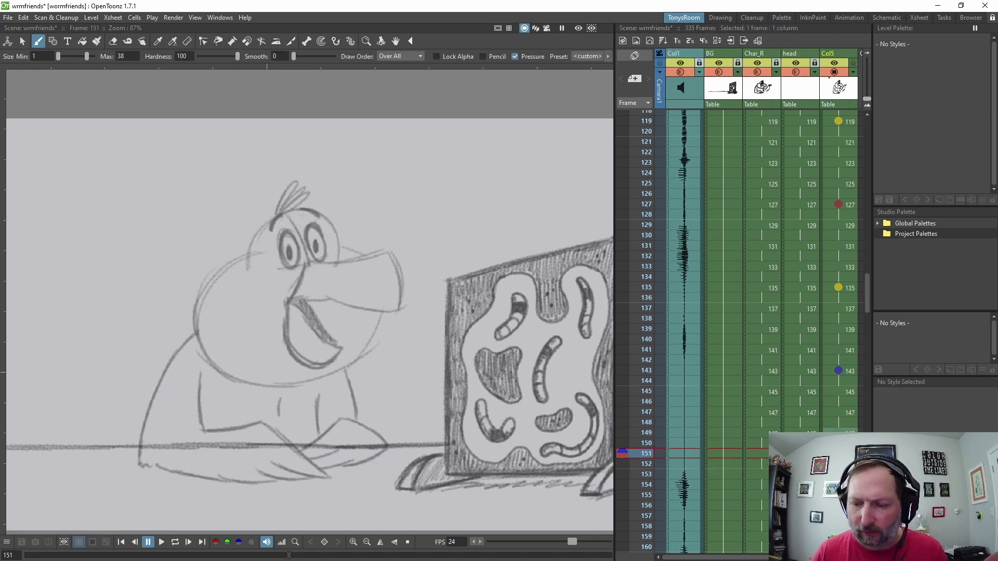
key(Up)
key(Up)
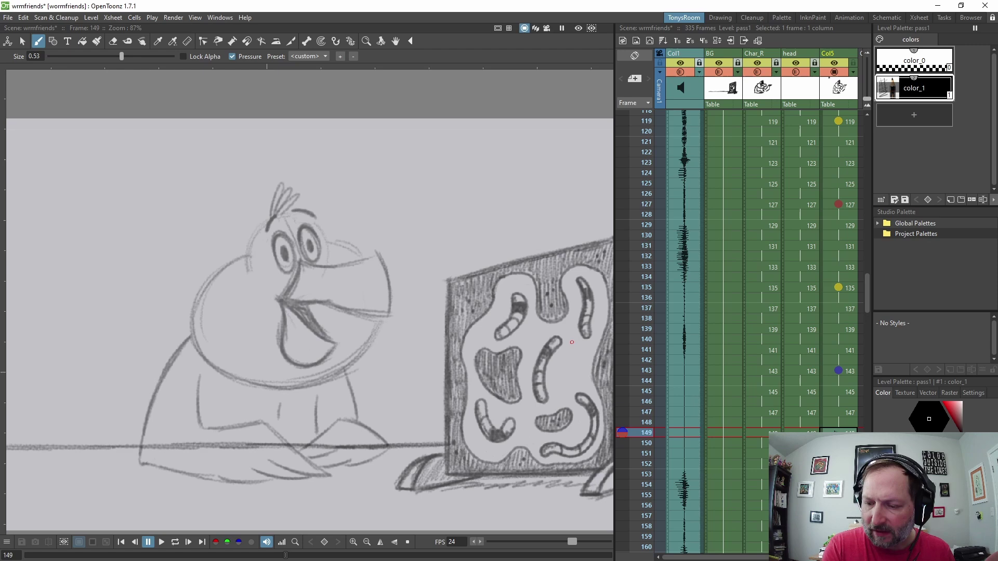
key(Down)
key(Down)
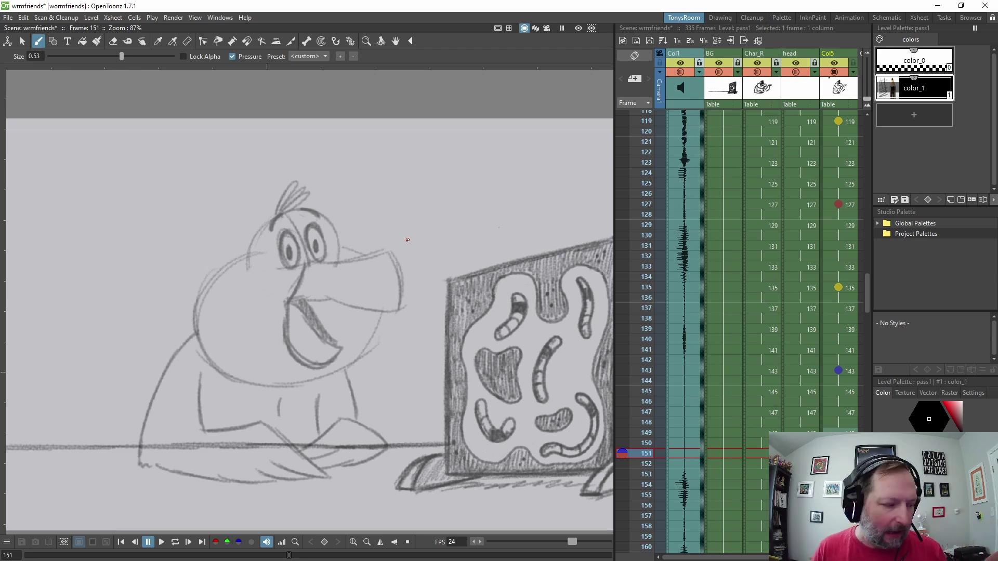
key(comma)
key(period)
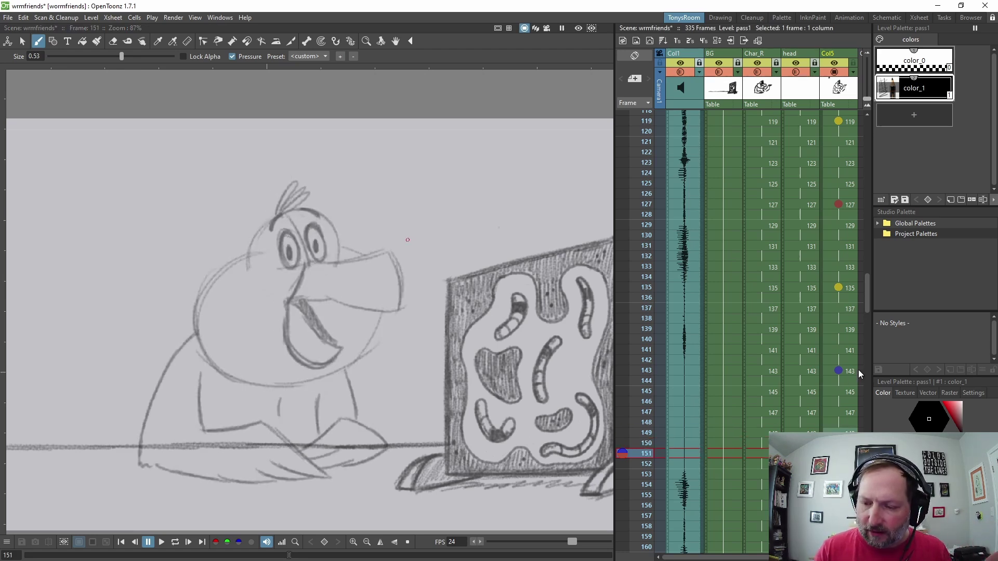
- Check the character's pose at frame 5 of Col5 and add a blank drawing at frame 151 of that column
drag(866, 286, 873, 122)
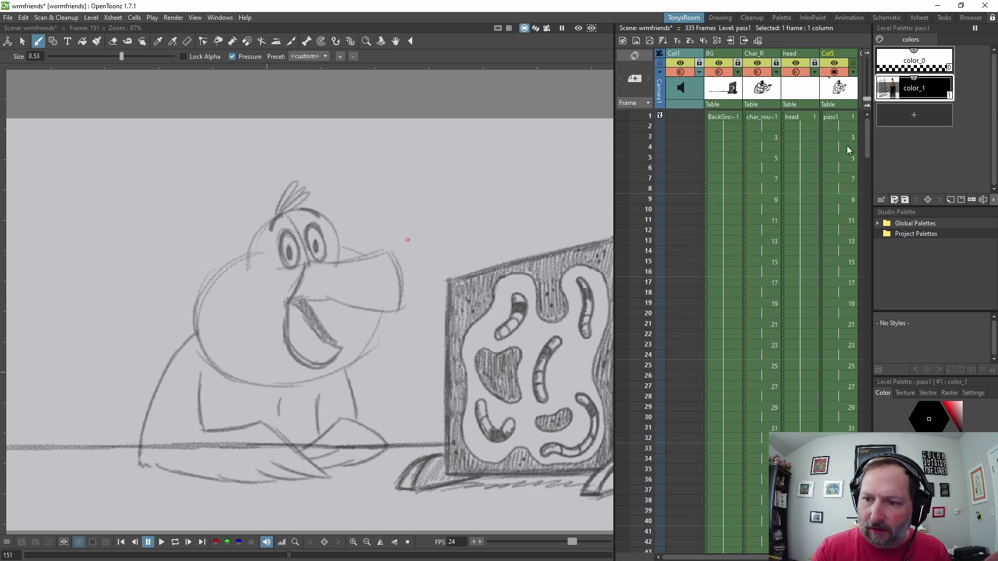
click(845, 156)
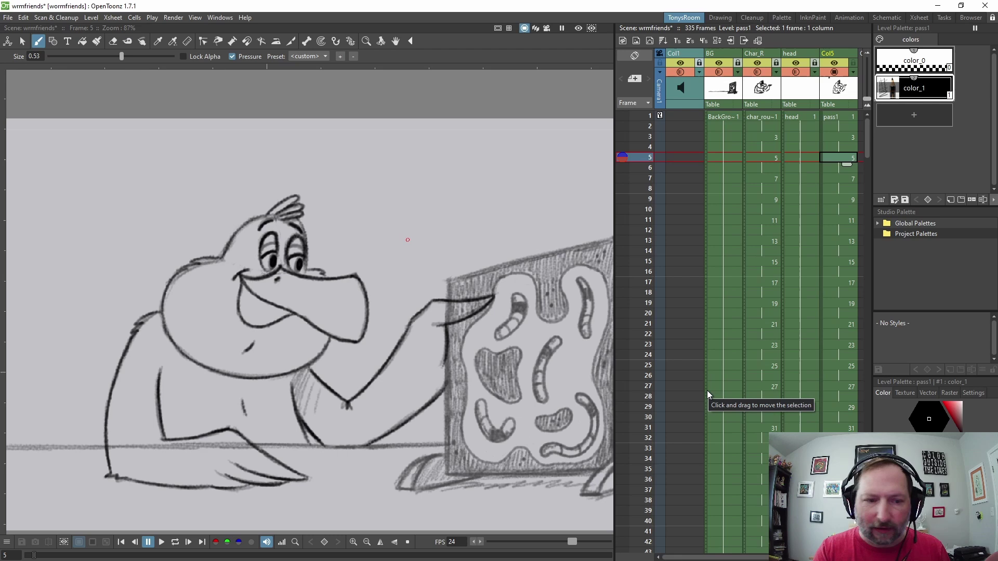
drag(866, 144, 871, 314)
click(839, 342)
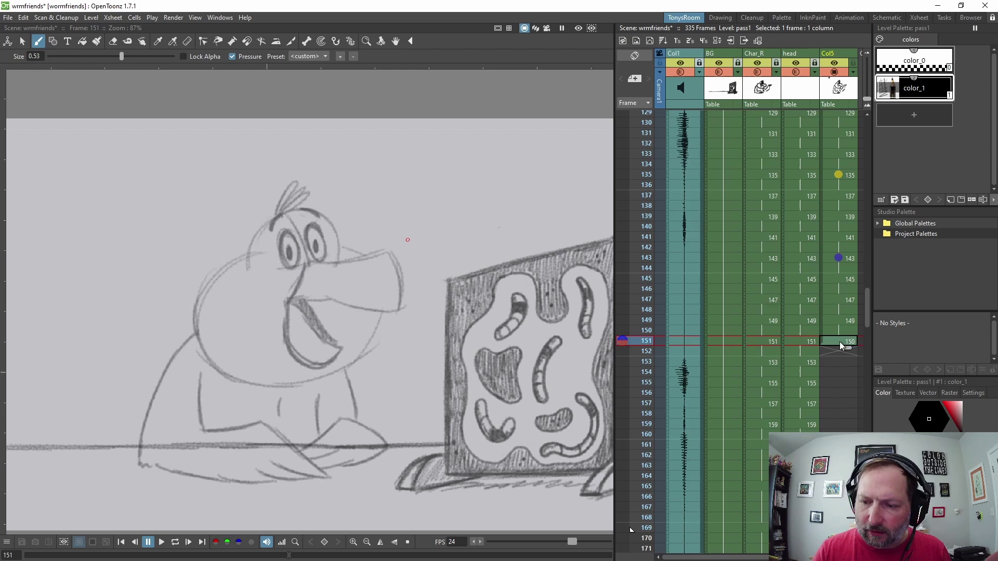
click(663, 40)
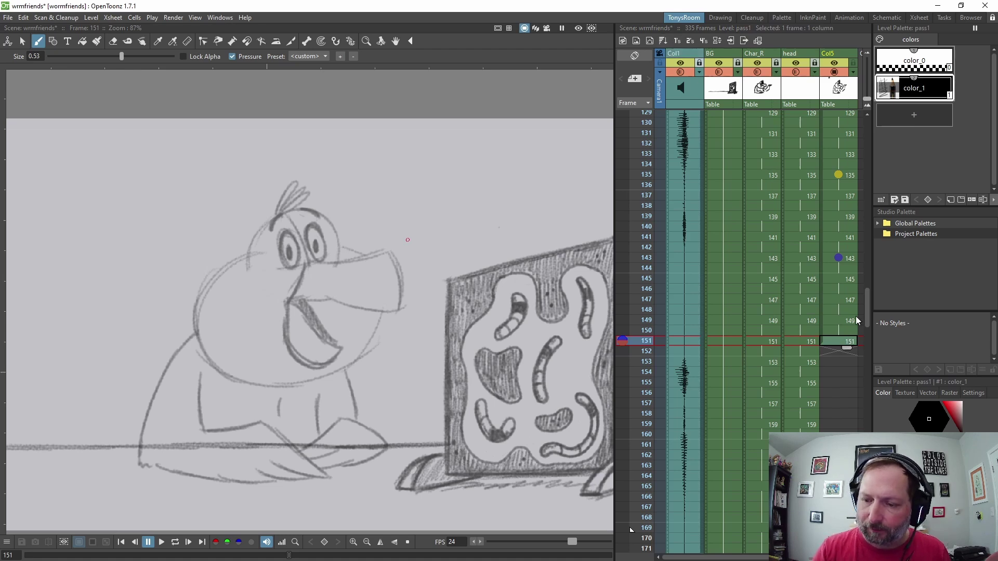
- Enable Shift and Trace, and use frame 5 instead of frame 150 as the previous reference drawing
click(195, 17)
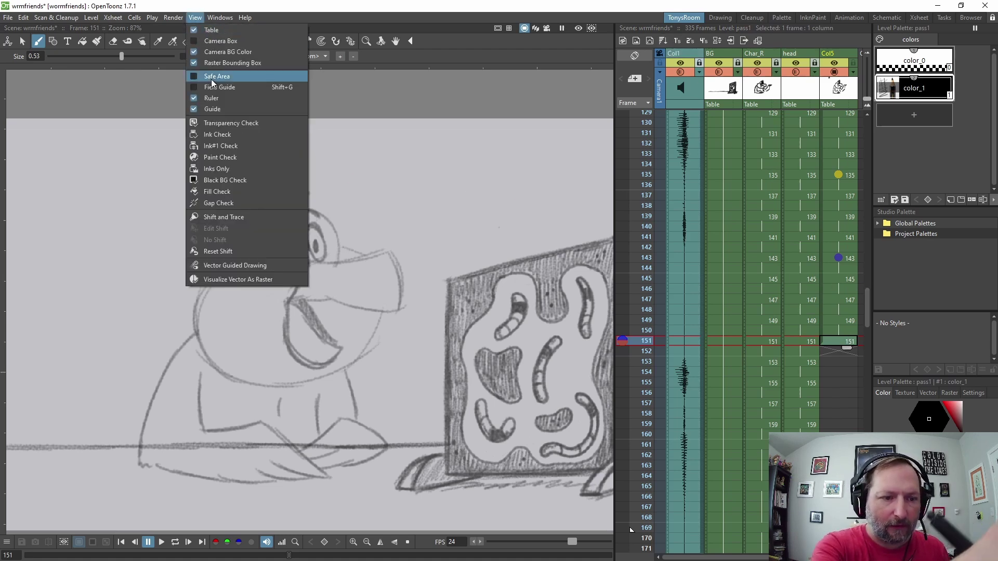
click(227, 219)
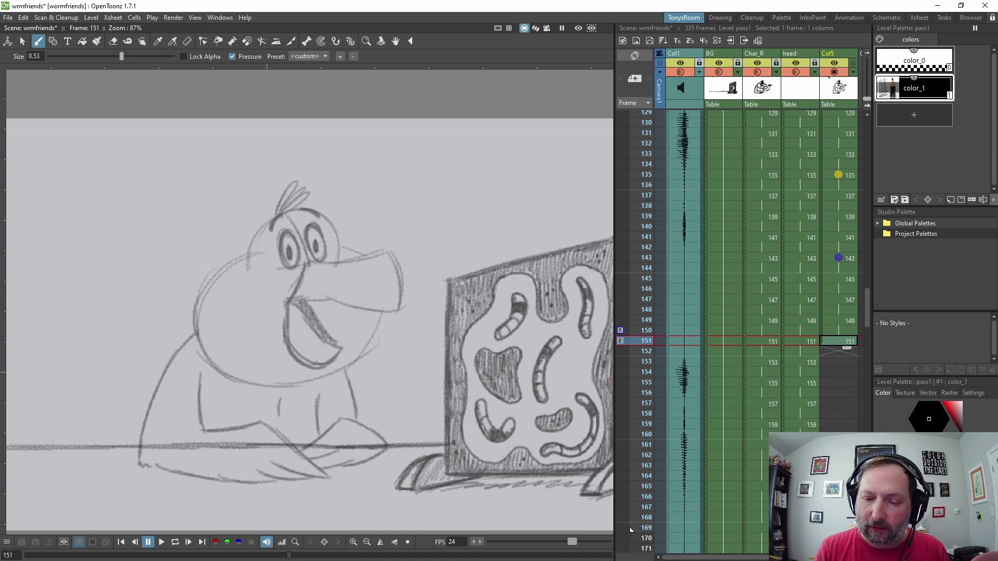
click(621, 331)
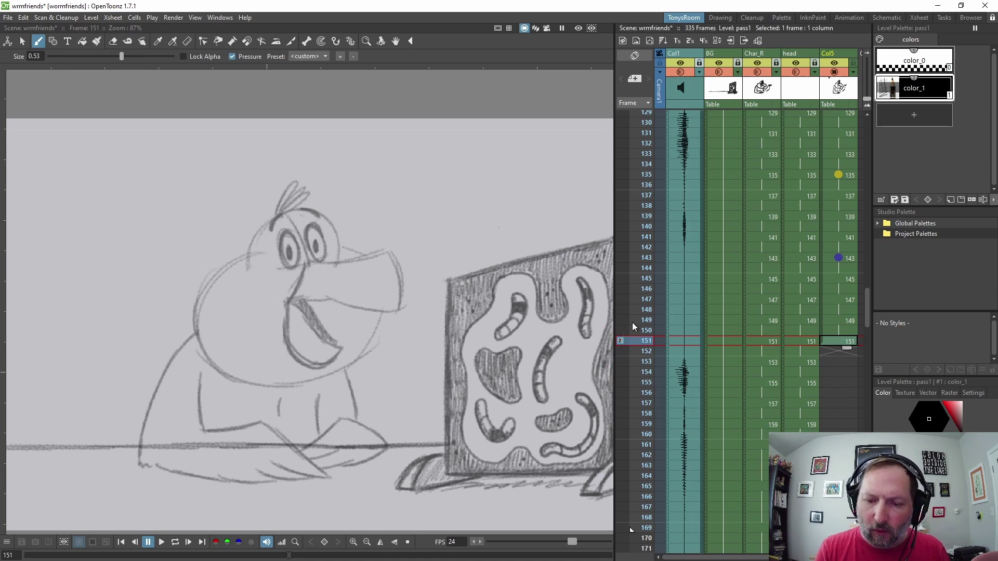
drag(867, 313, 866, 135)
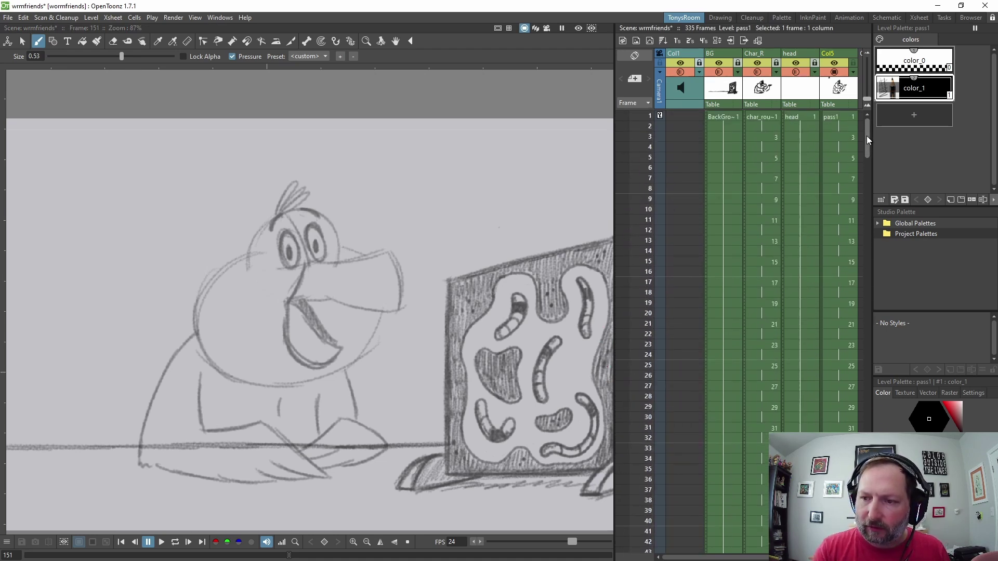
click(620, 158)
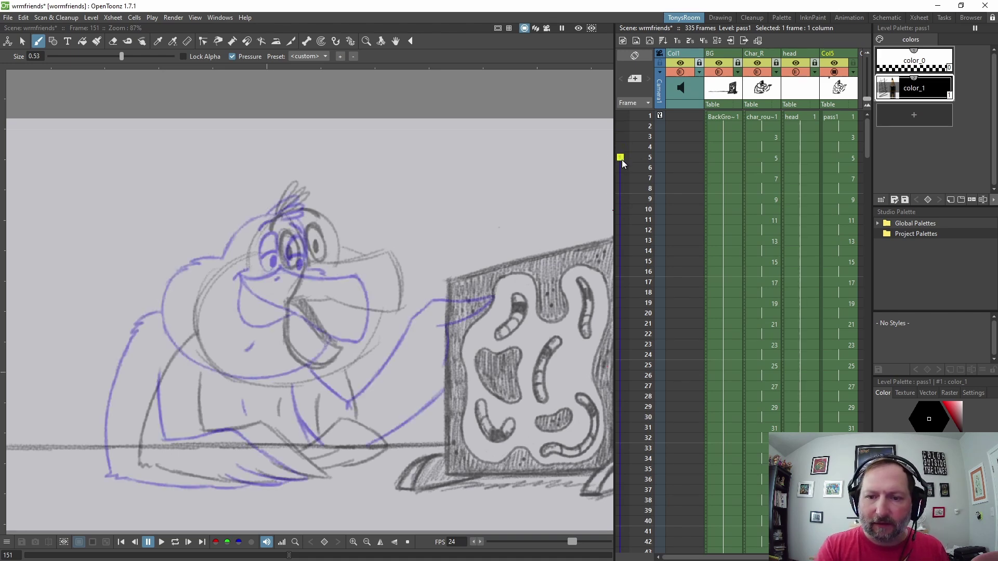
- Use Edit Shift at frame 151 to move and rotate the frame 5 ghost so its head lines up with the rough character's head
drag(868, 135, 866, 282)
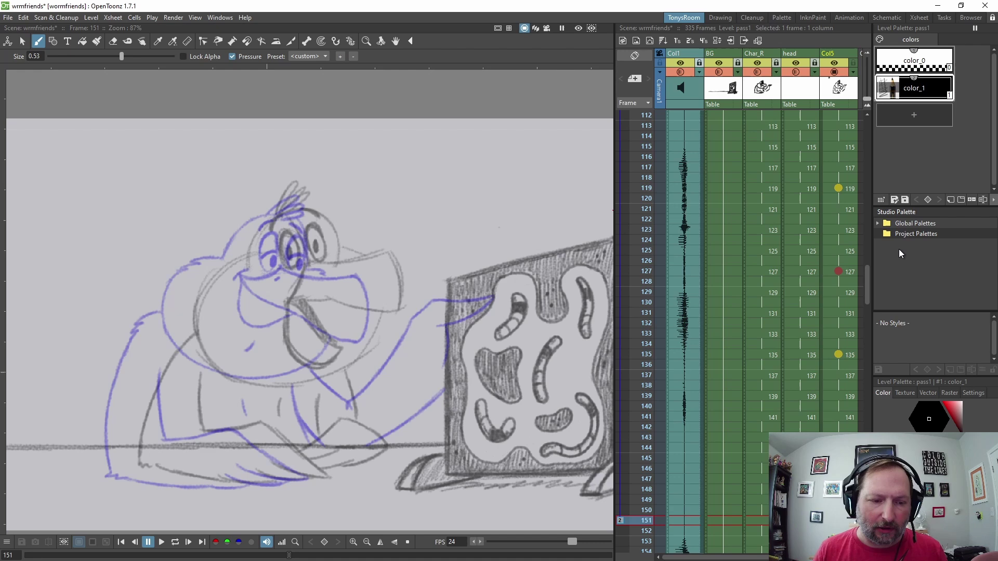
scroll(429, 305, down, 1)
scroll(429, 305, down, 3)
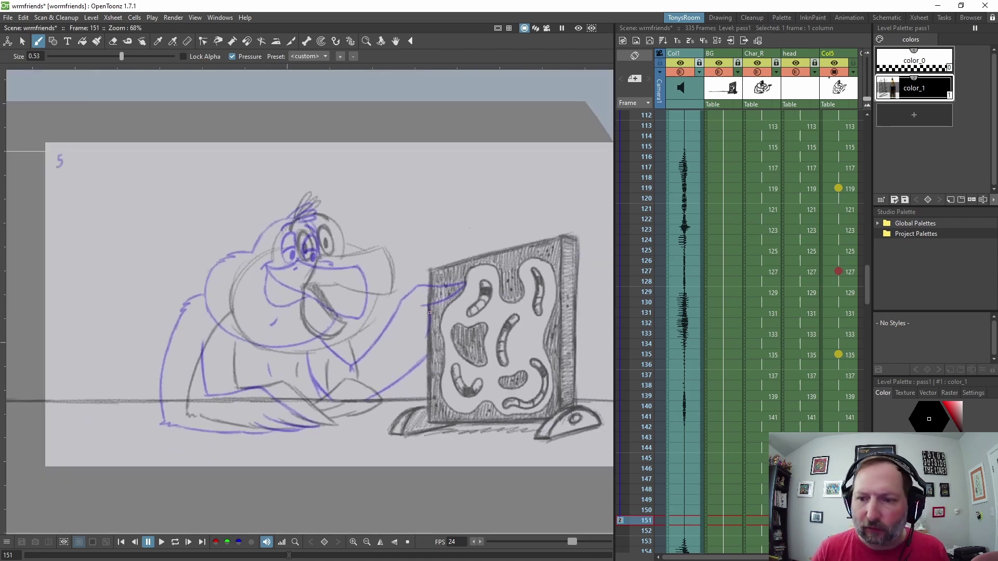
drag(867, 285, 871, 317)
click(847, 305)
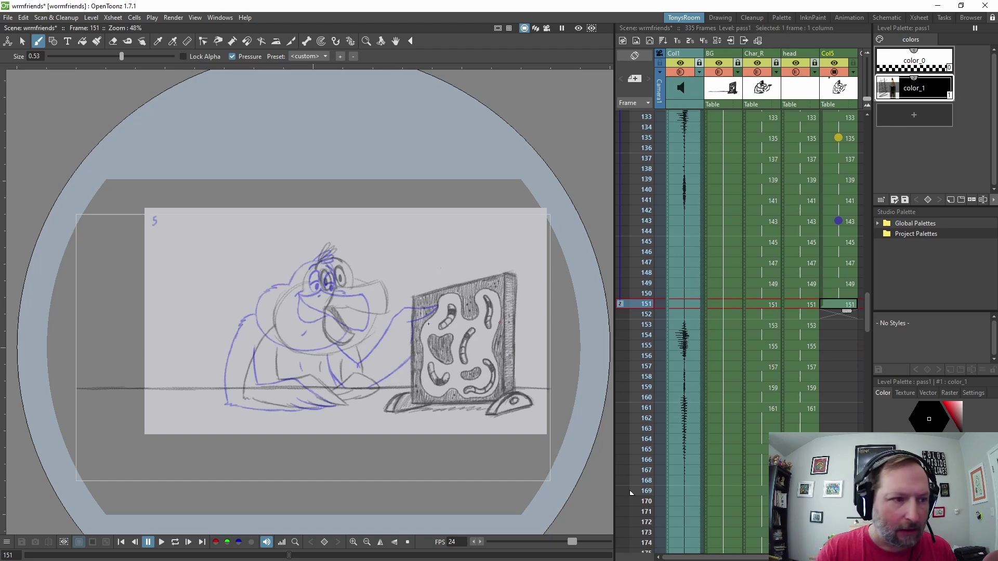
click(195, 17)
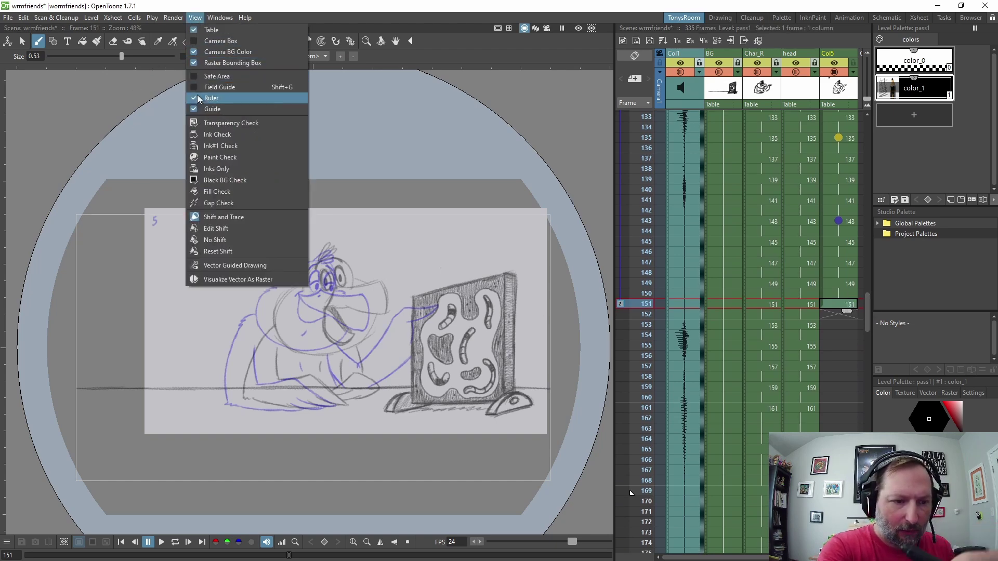
click(229, 233)
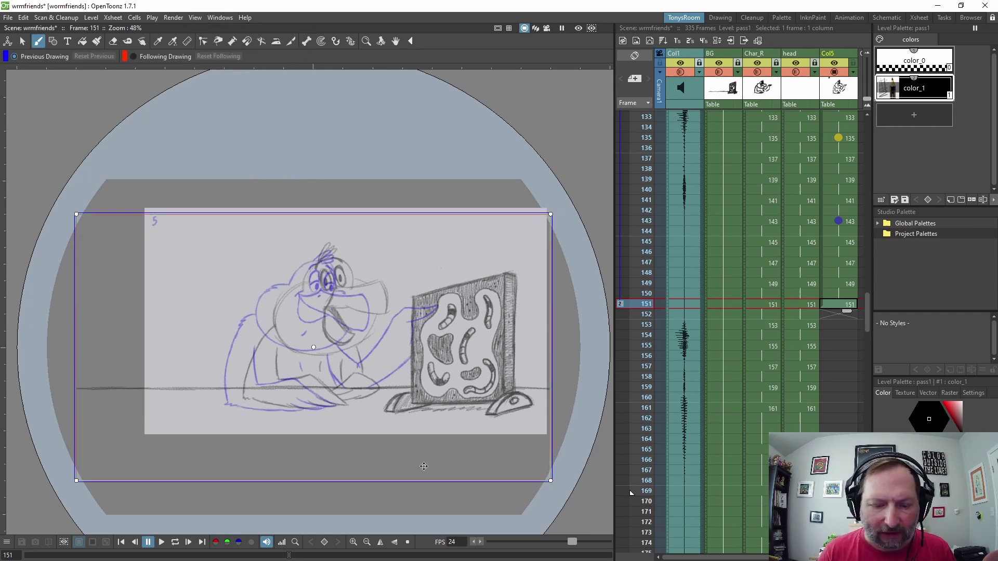
drag(409, 365, 428, 360)
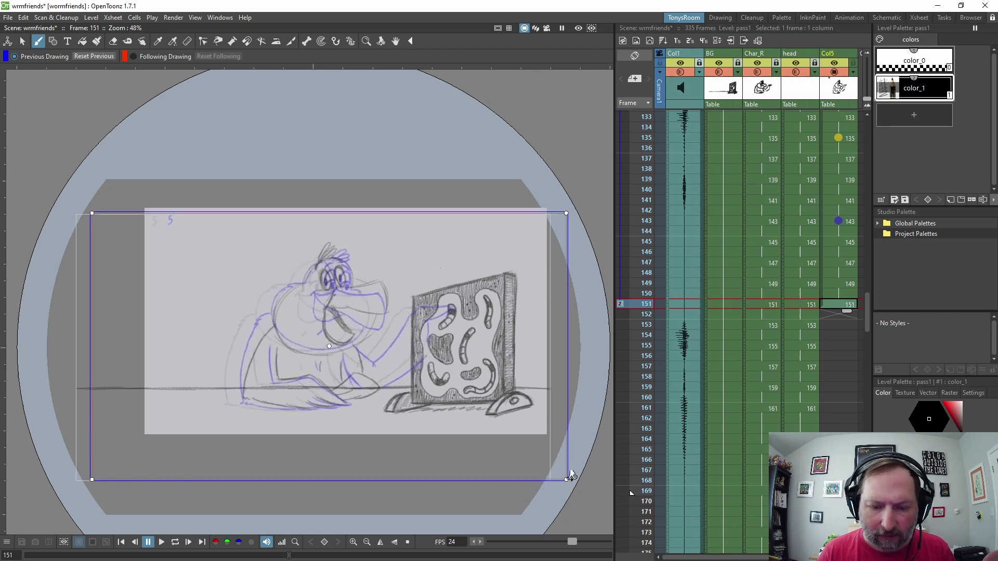
drag(570, 480, 571, 415)
drag(361, 356, 372, 354)
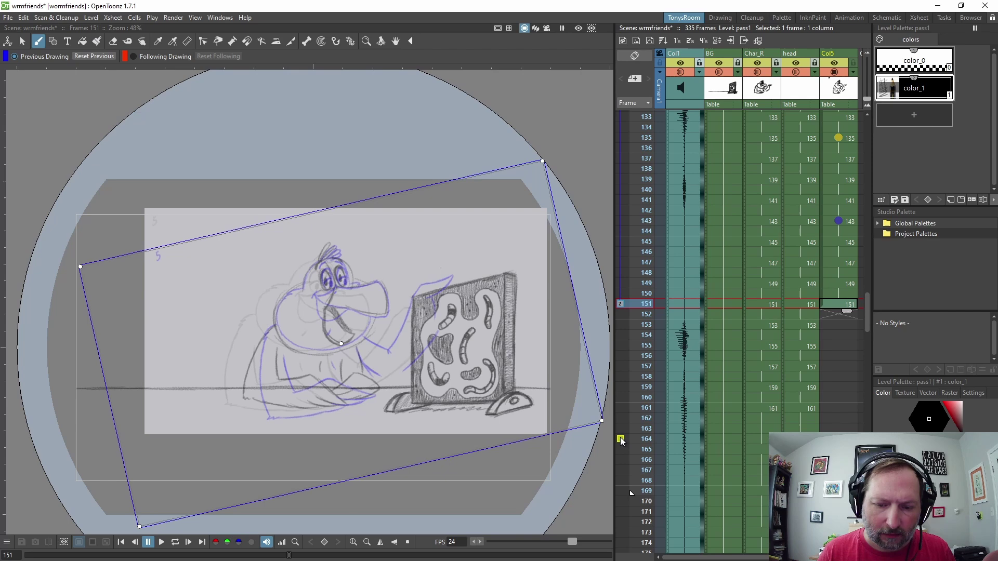
drag(603, 422, 609, 402)
drag(389, 340, 419, 355)
- Hide the Char_R and head columns on the canvas and reselect the Col5 drawing at frame 151
scroll(366, 334, up, 2)
scroll(419, 354, up, 1)
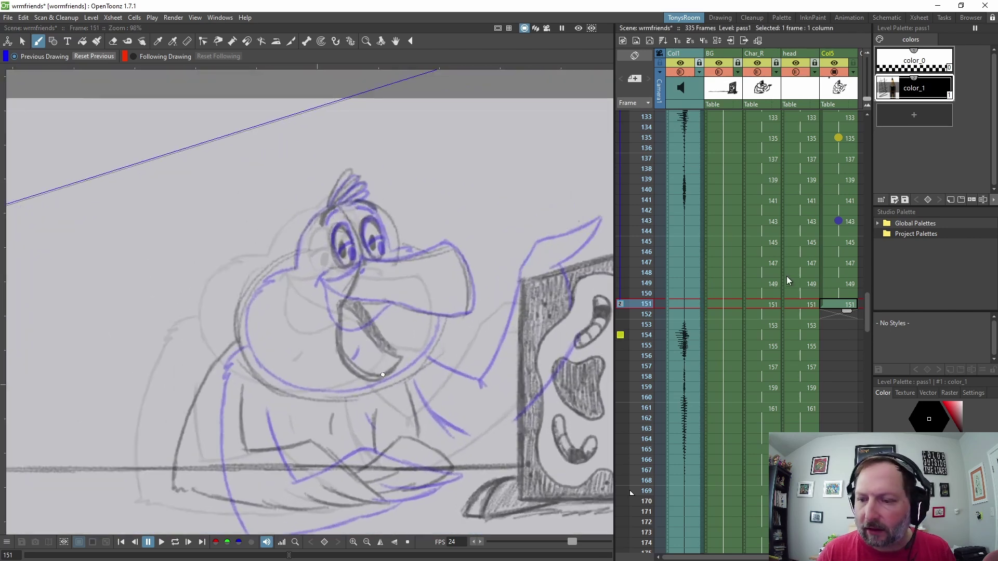
click(757, 72)
click(795, 71)
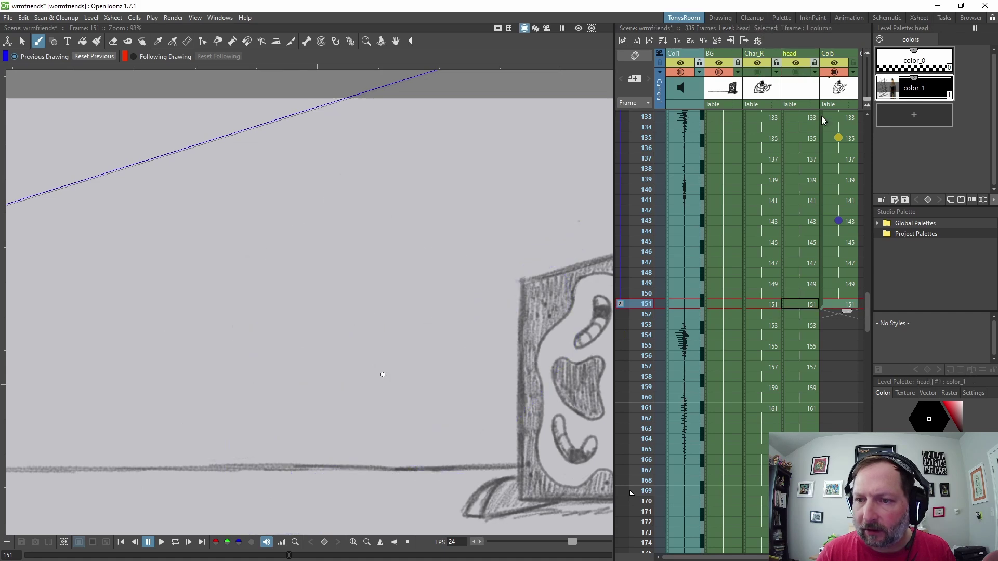
click(837, 306)
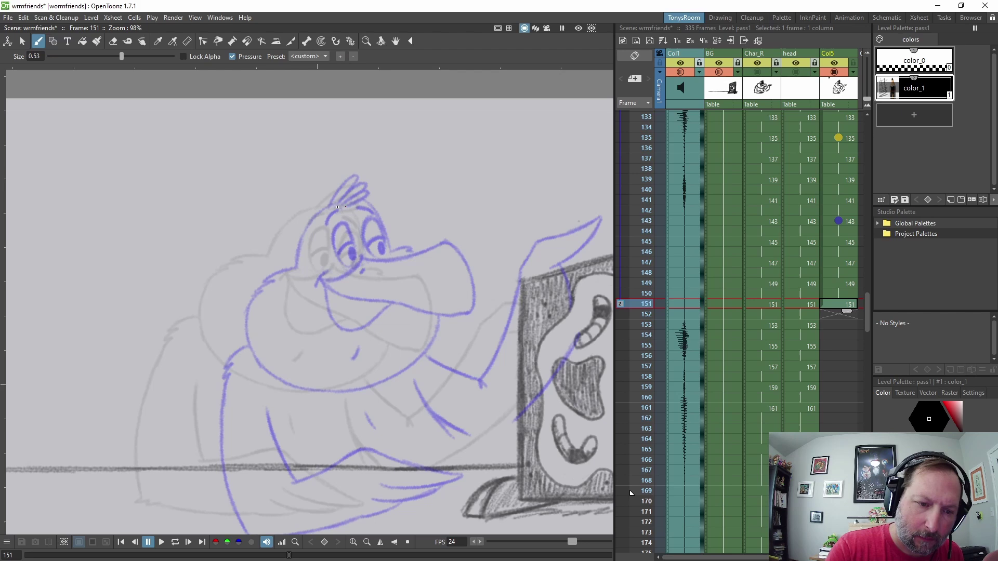
- Trace the head dome and the large rounded jowl outline over the frame 5 ghost, adding faint construction curves across the face
mouse_move(296, 260)
mouse_down()
mouse_move(345, 204)
mouse_move(325, 210)
mouse_move(361, 210)
mouse_move(392, 227)
mouse_move(381, 215)
mouse_move(392, 251)
mouse_move(376, 212)
mouse_move(330, 206)
mouse_move(382, 217)
mouse_up()
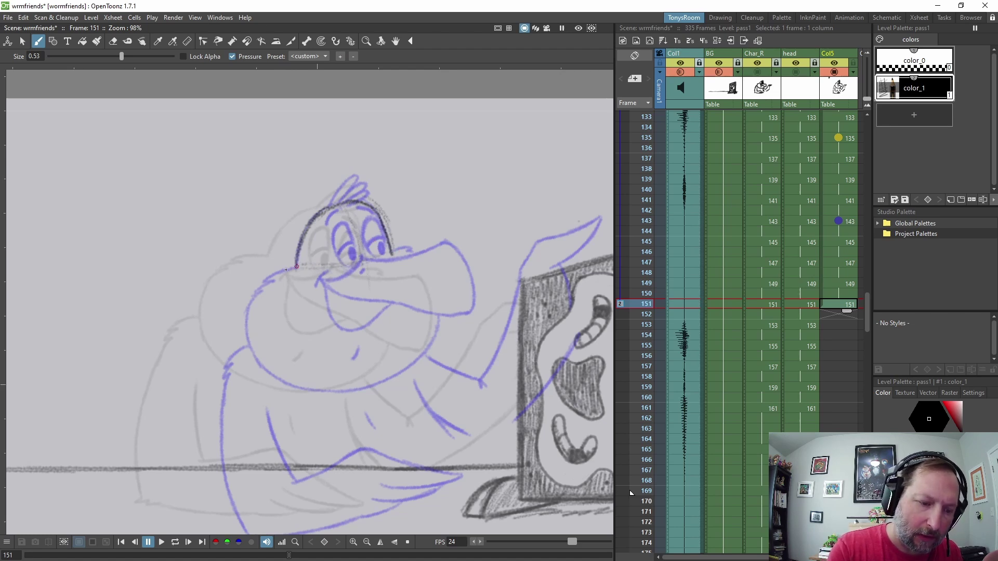
mouse_move(297, 266)
mouse_down()
mouse_move(251, 313)
mouse_move(269, 369)
mouse_move(244, 323)
mouse_move(284, 383)
mouse_up()
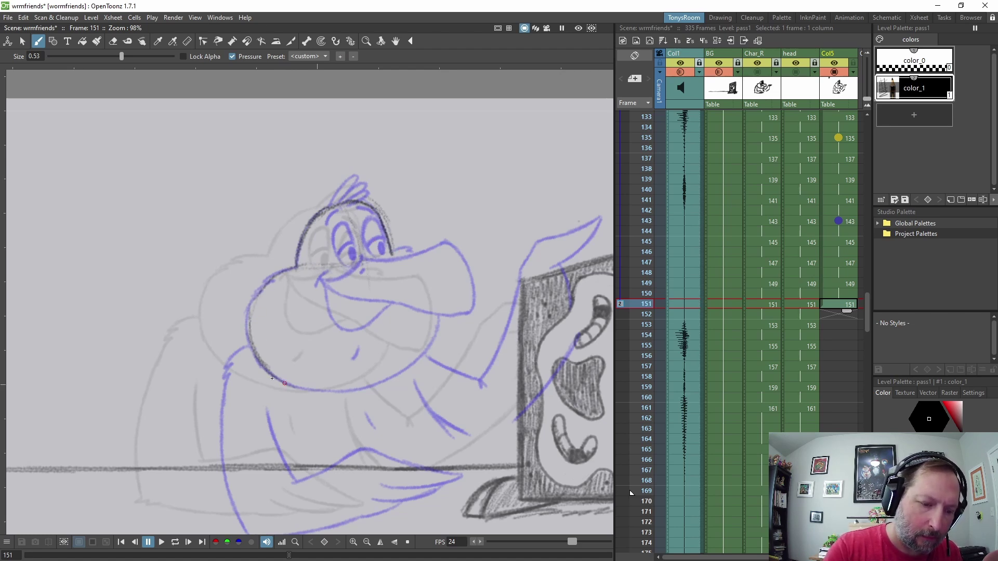
mouse_move(251, 293)
mouse_down()
mouse_move(253, 350)
mouse_move(336, 392)
mouse_move(411, 366)
mouse_move(443, 307)
mouse_move(416, 257)
mouse_up()
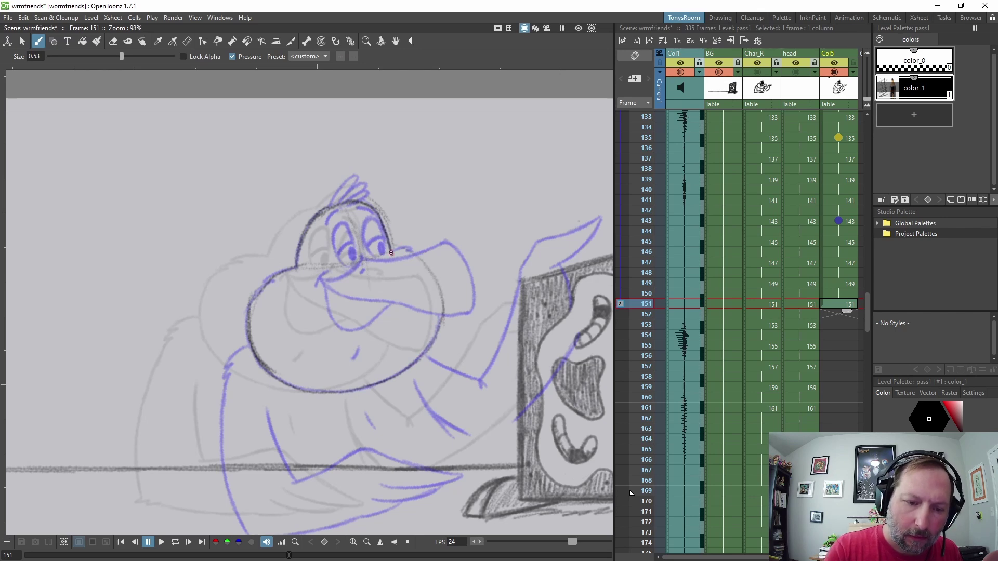
mouse_move(264, 279)
mouse_down()
mouse_move(256, 345)
mouse_move(286, 383)
mouse_up()
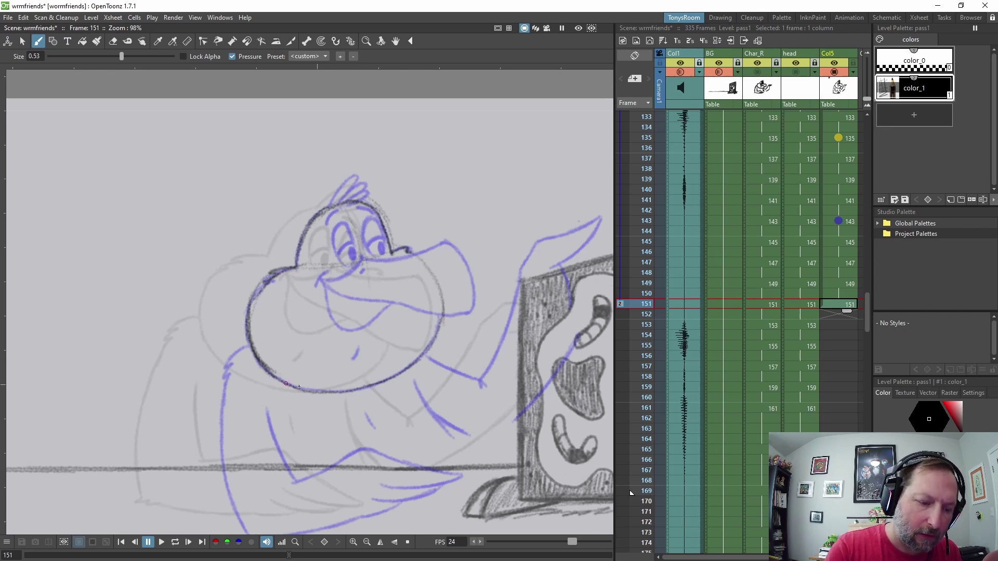
drag(355, 390, 435, 317)
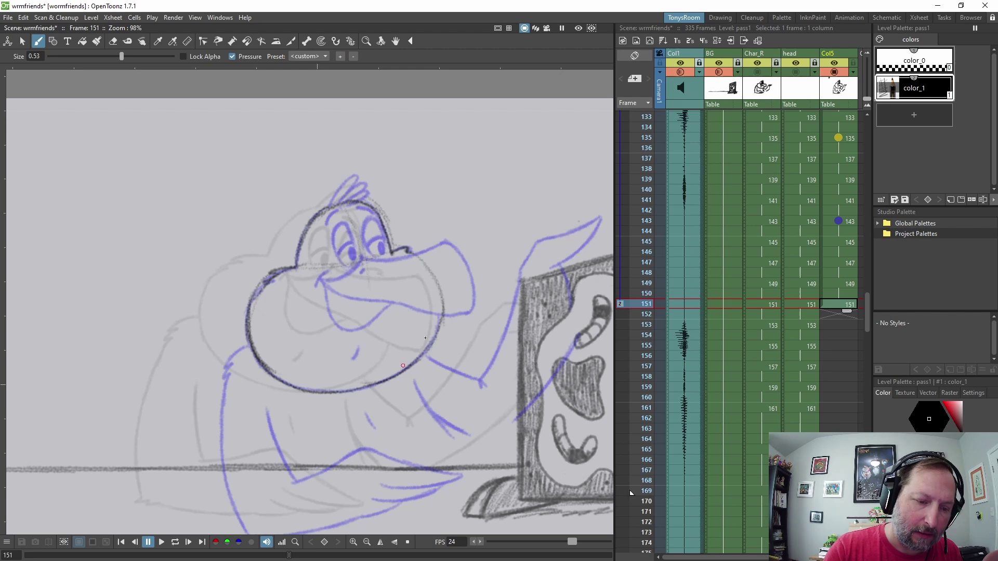
drag(374, 256, 285, 267)
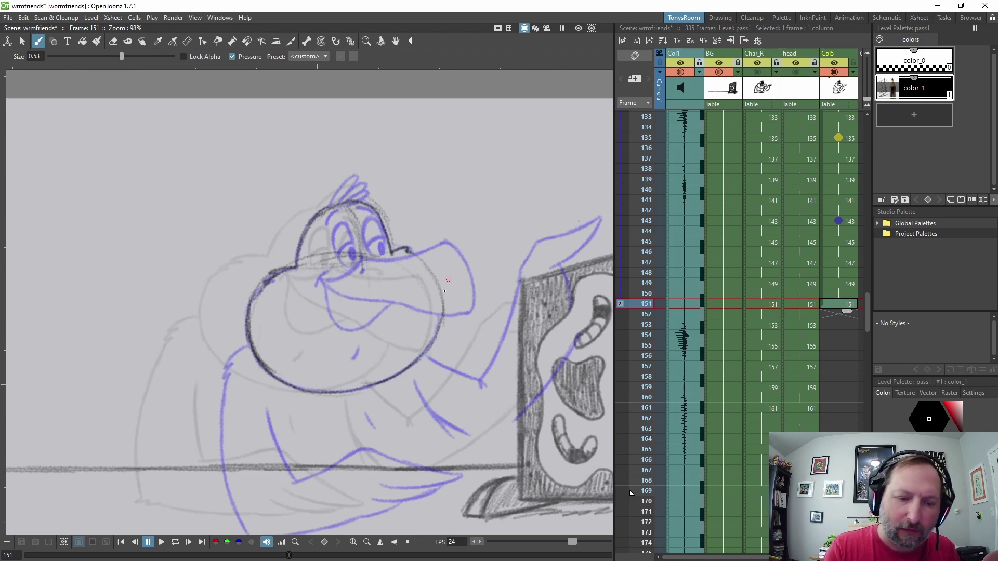
- Show the Char_R and head columns briefly to compare with the rough, hide both again, and reselect Col5 at frame 151
click(758, 72)
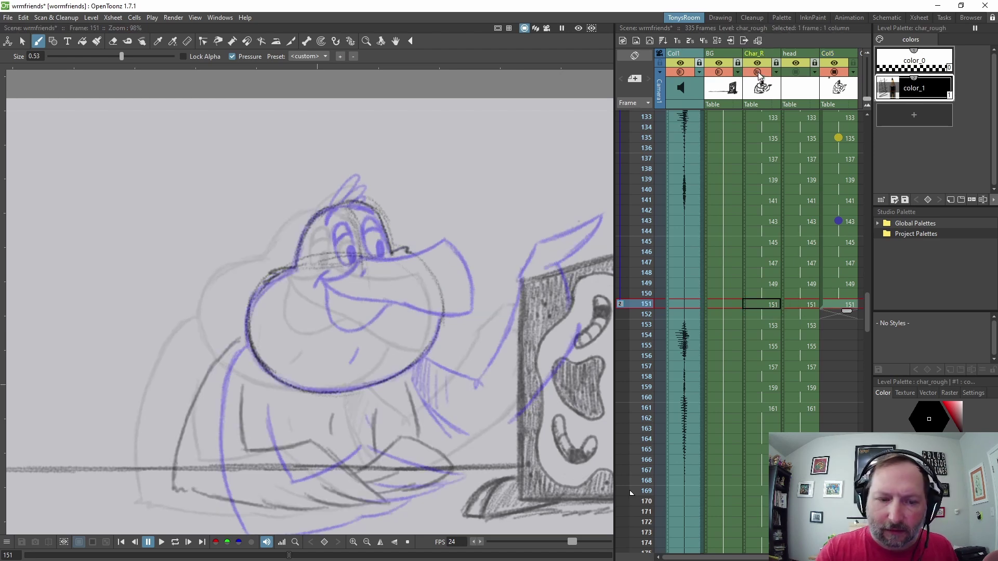
click(800, 72)
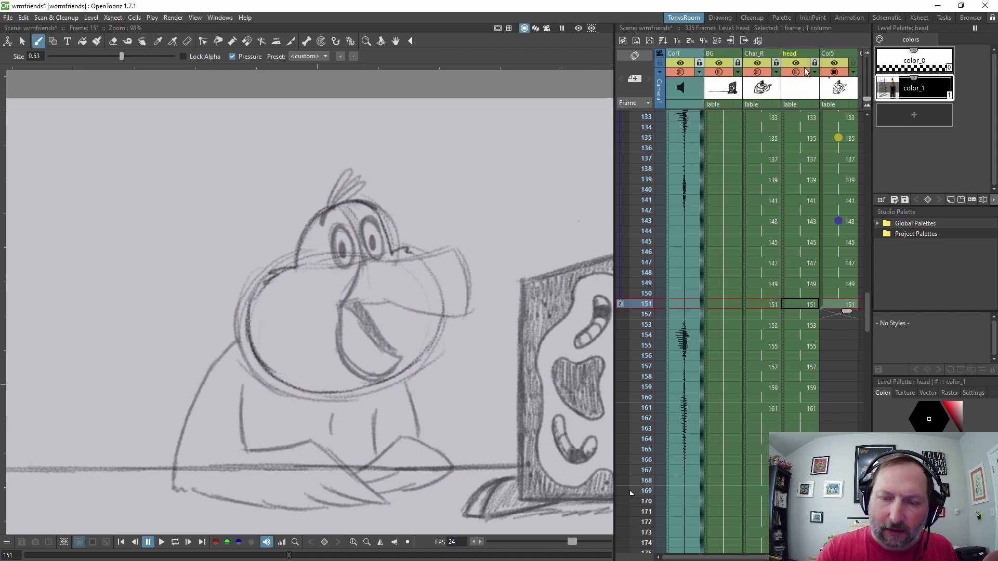
click(762, 73)
click(797, 72)
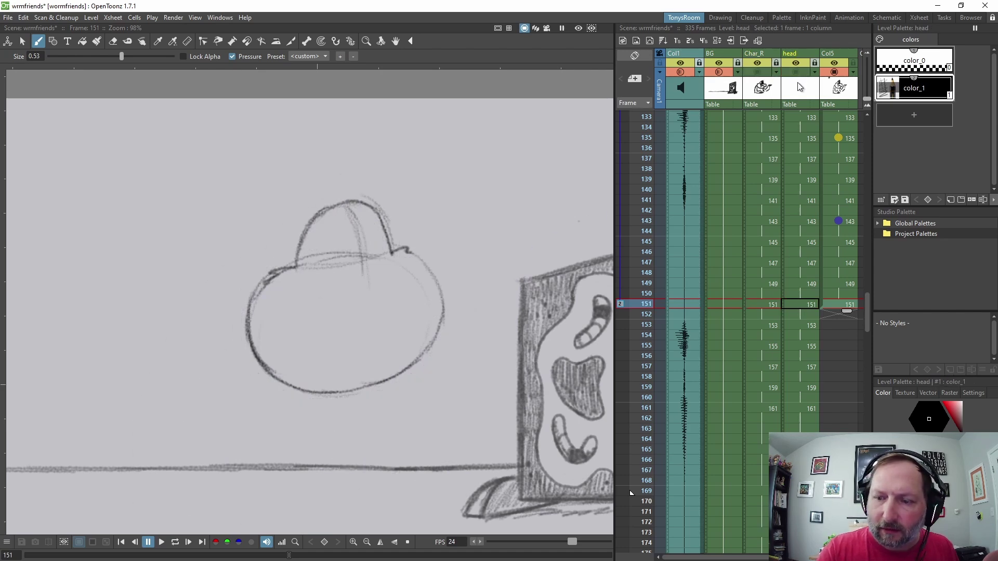
click(848, 305)
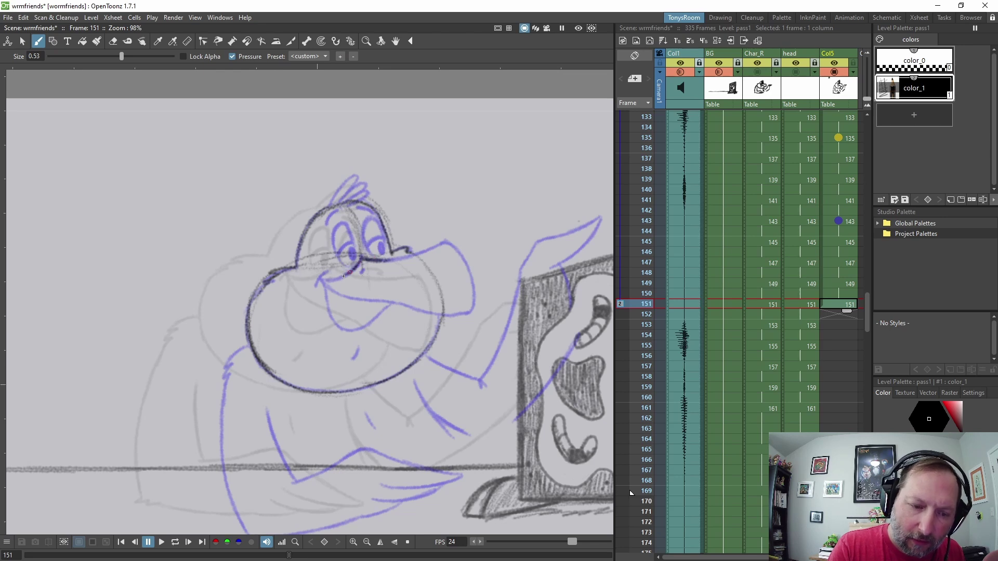
- Trace the beak over the ghost, including its upper edge, rounded tip, underside and smile line
drag(402, 258, 443, 243)
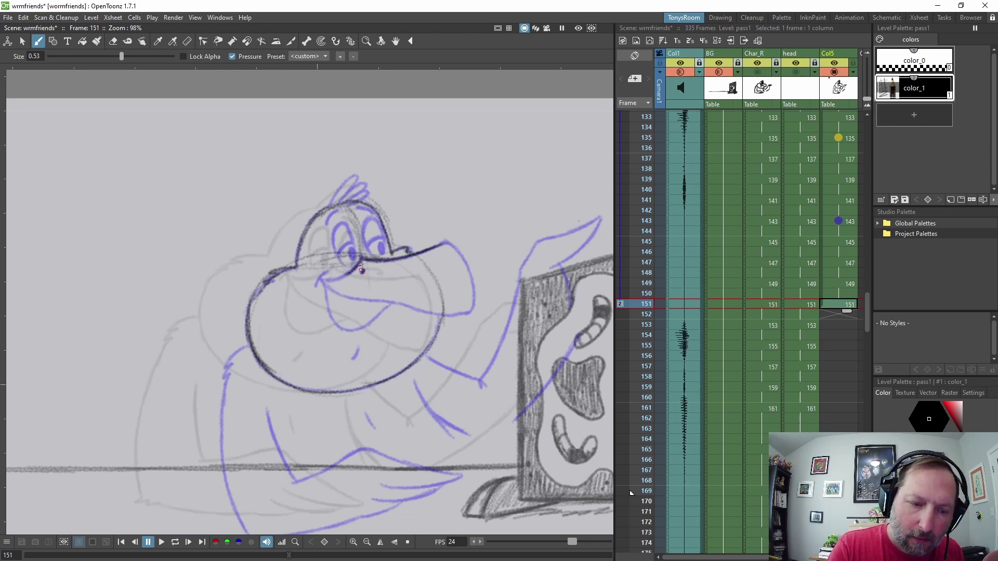
mouse_move(444, 242)
mouse_down()
mouse_move(471, 310)
mouse_move(463, 261)
mouse_move(469, 273)
mouse_move(447, 245)
mouse_move(464, 303)
mouse_up()
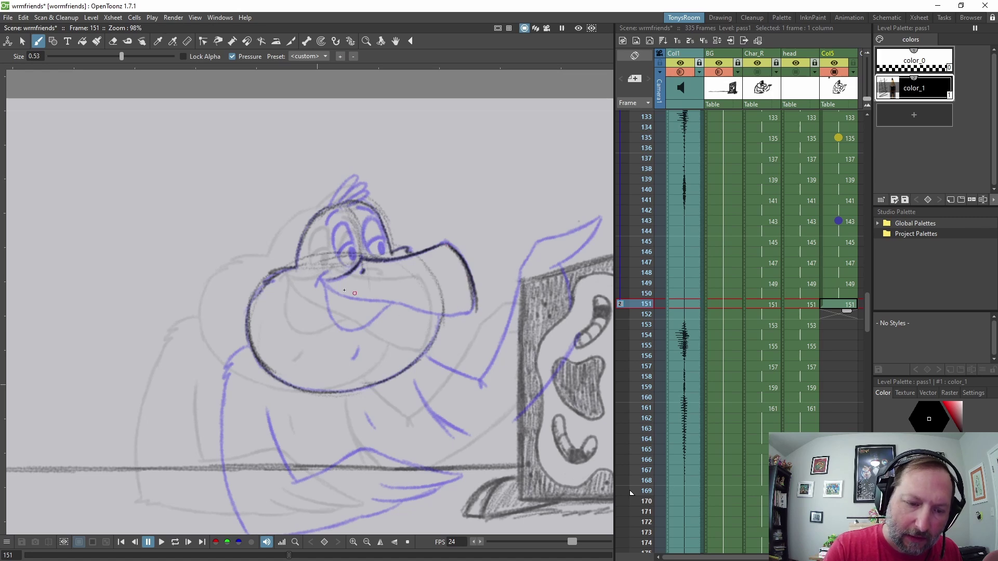
drag(401, 302, 475, 310)
key(a)
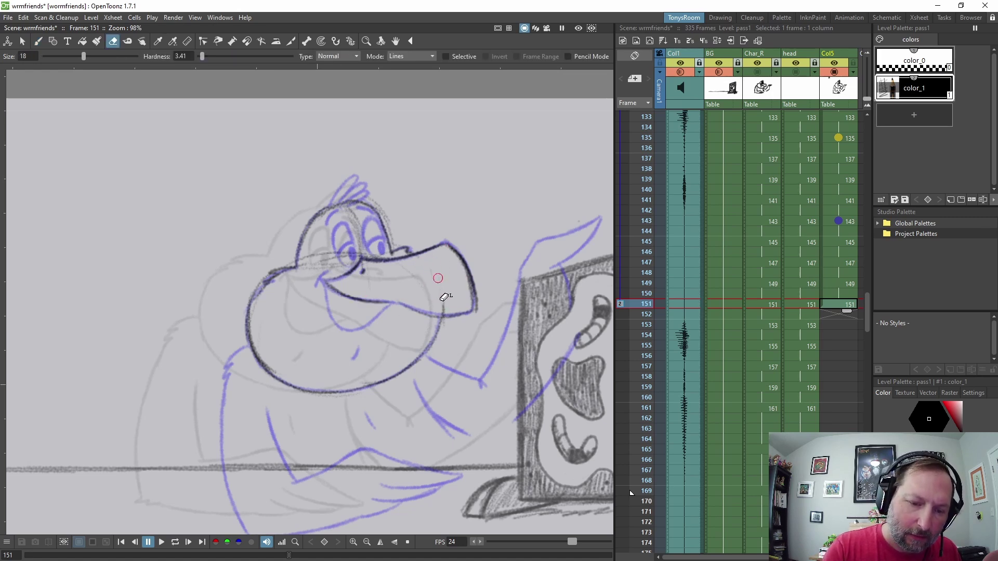
key(b)
mouse_move(319, 277)
mouse_down()
mouse_move(339, 317)
mouse_move(361, 326)
mouse_move(394, 301)
mouse_up()
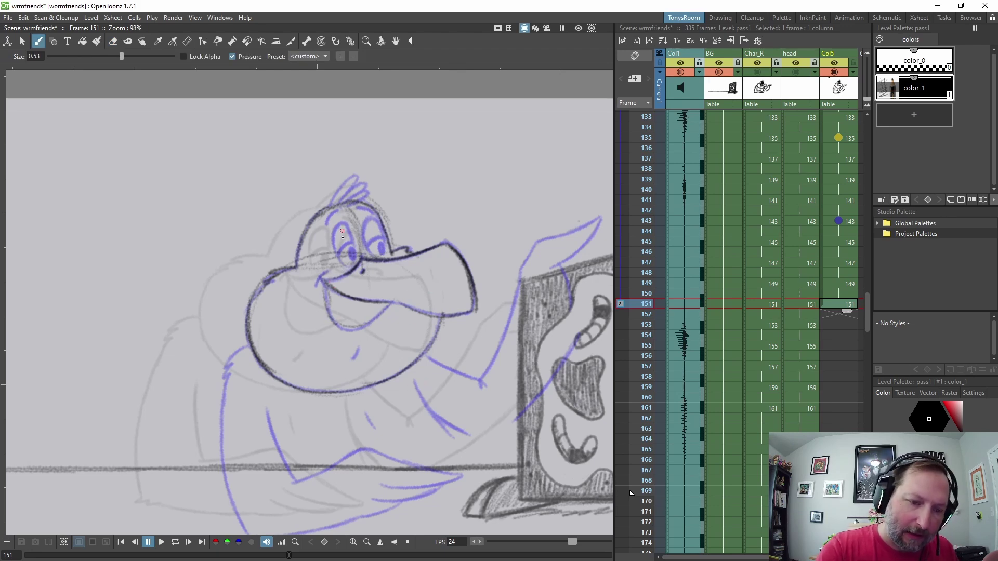
- Draw both eyes with pupils and eyebrows, and trace the feather tuft on top of the head
mouse_move(347, 262)
mouse_down()
mouse_move(334, 220)
mouse_move(351, 261)
mouse_move(336, 264)
mouse_move(334, 225)
mouse_move(351, 235)
mouse_move(351, 257)
mouse_up()
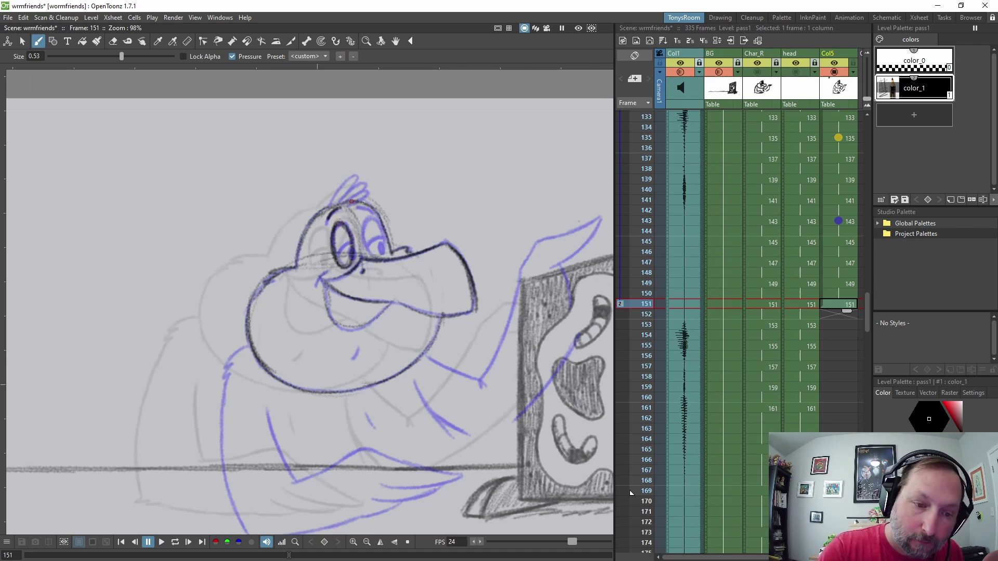
mouse_move(370, 217)
mouse_down()
mouse_move(364, 255)
mouse_move(385, 228)
mouse_move(363, 260)
mouse_move(343, 254)
mouse_up()
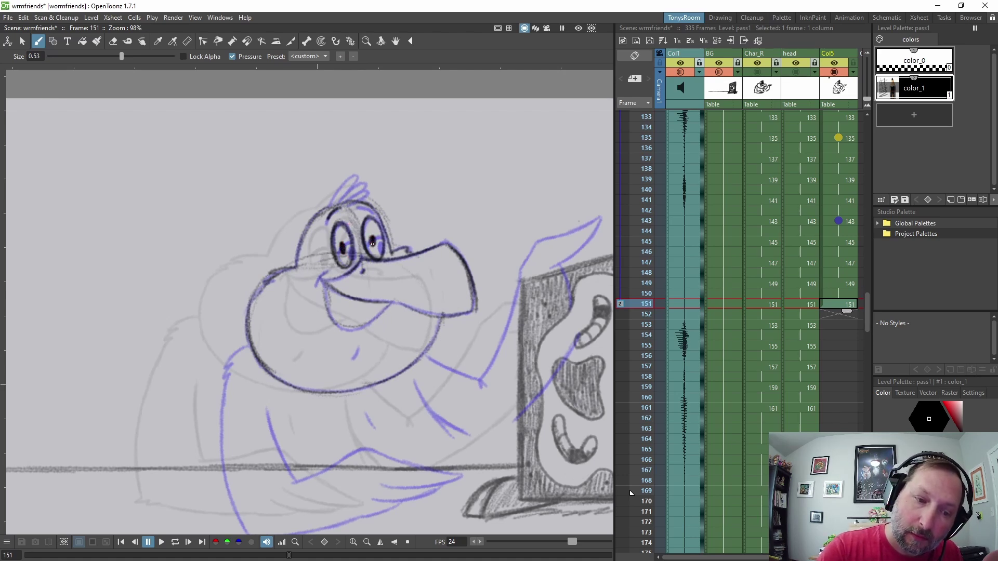
mouse_move(337, 197)
mouse_down()
mouse_move(352, 175)
mouse_move(364, 190)
mouse_move(370, 183)
mouse_up()
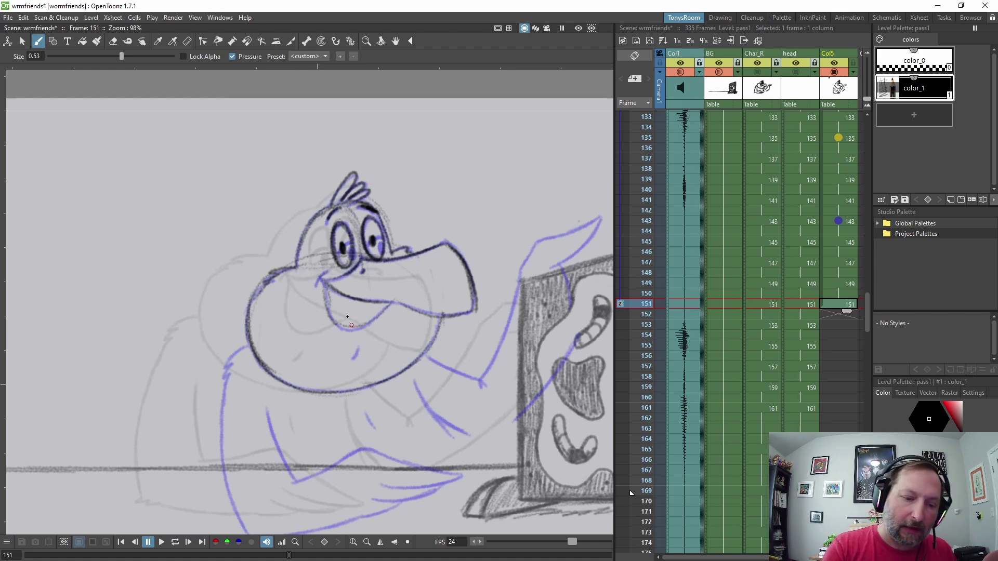
- Draw a faint centre line and a short chin crease on the jowl, and compare the drawing with frame 149
drag(367, 337, 355, 391)
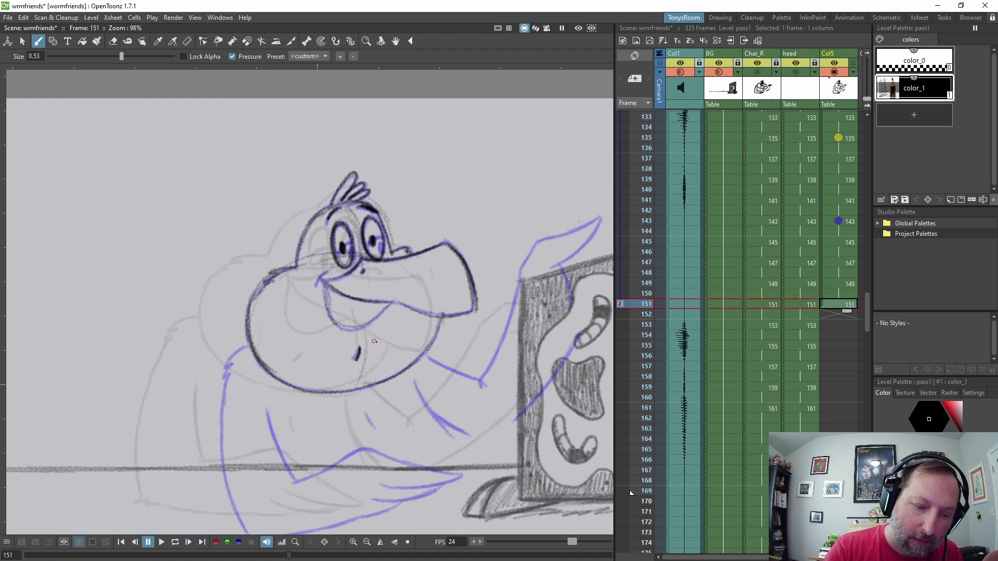
key(e)
key(comma)
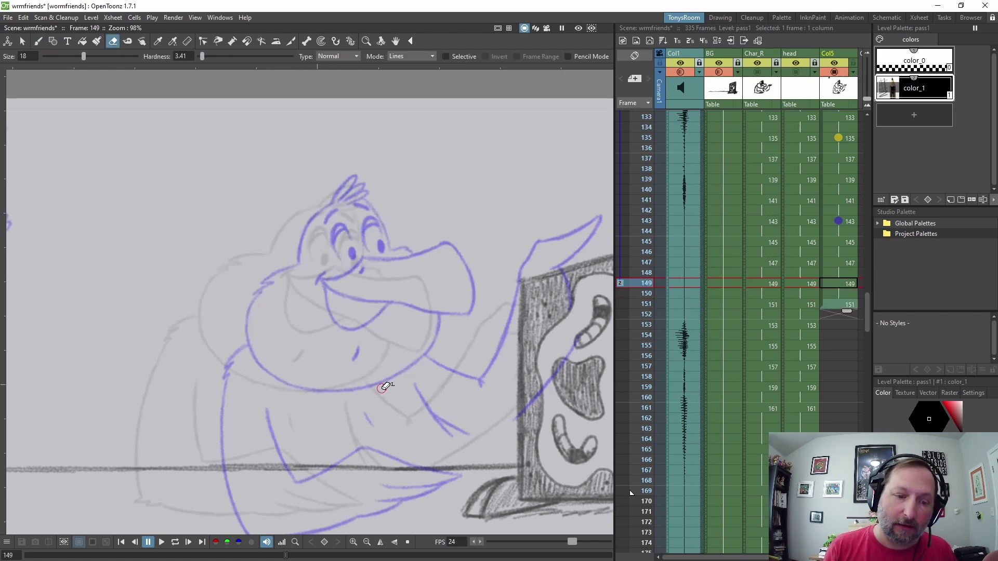
key(period)
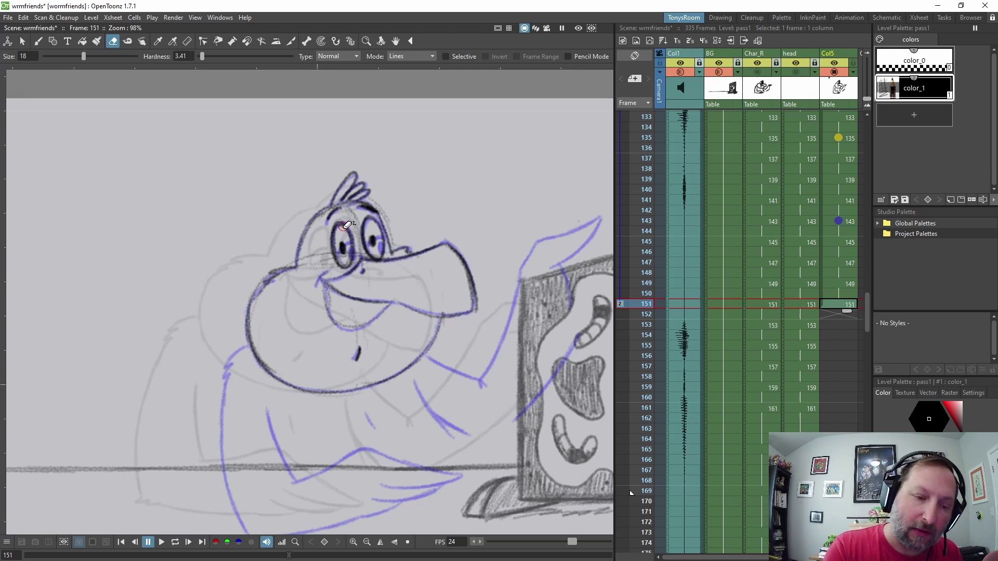
key(b)
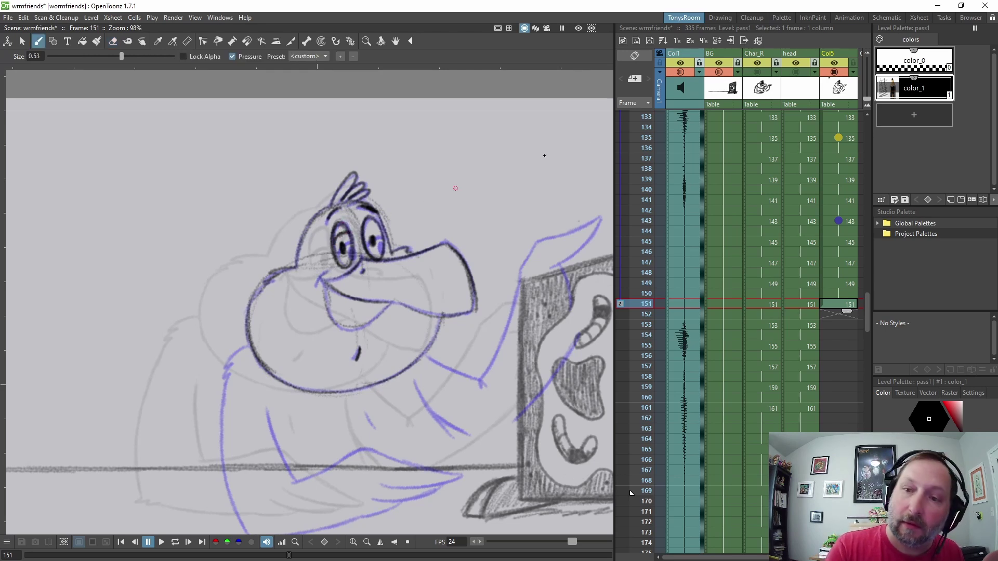
- Show the Char_R and head columns and toggle Col5 off and on to examine the rough character's open mouth
click(757, 72)
click(796, 72)
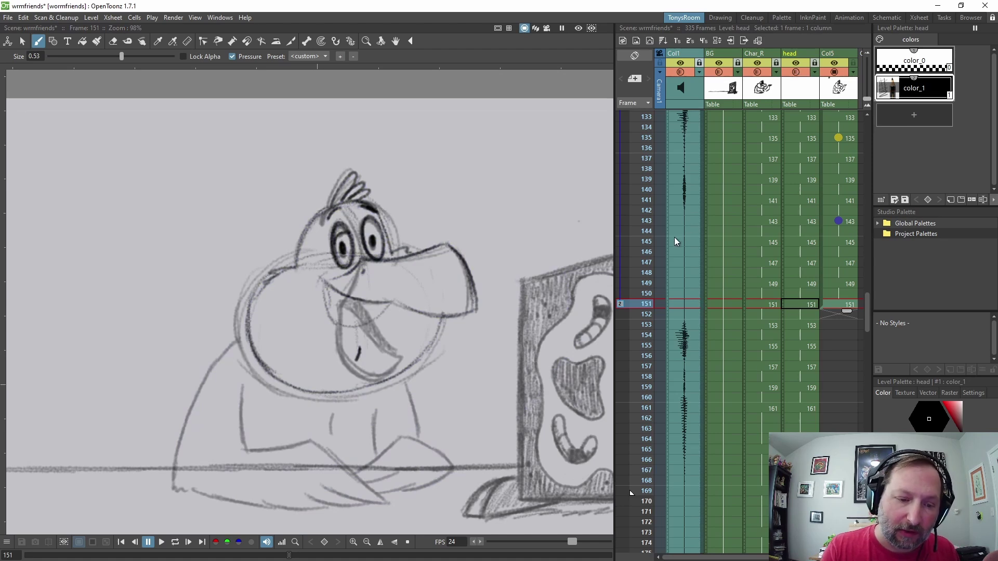
click(832, 73)
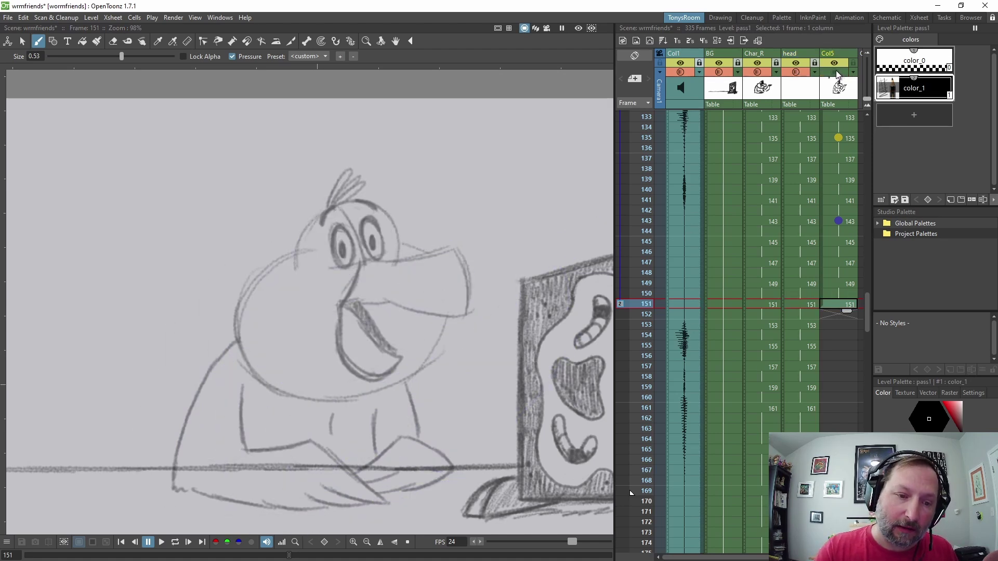
click(835, 72)
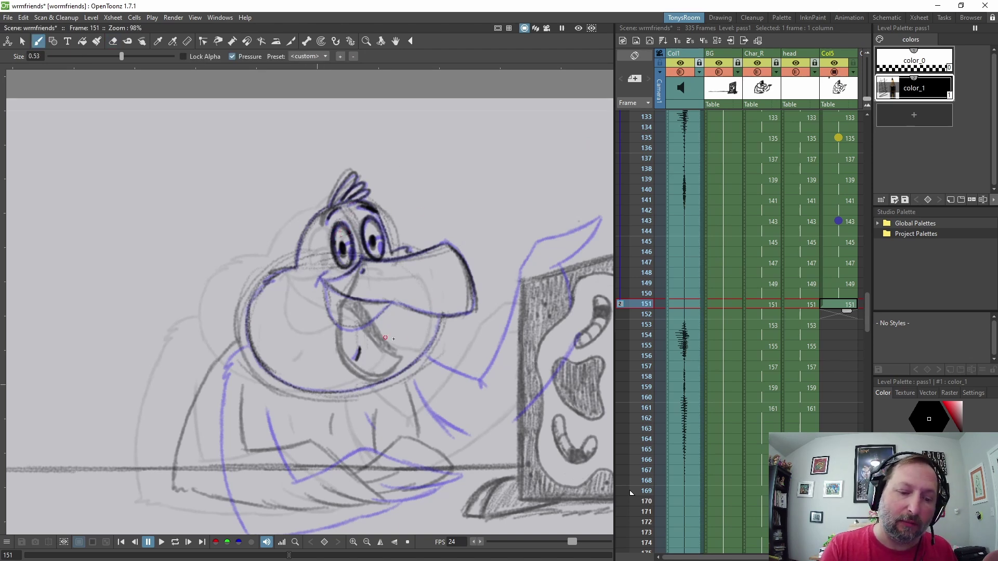
- Erase the chin crease, hide the Char_R and head columns, and reselect the Col5 drawing at frame 151 for brushing
key(a)
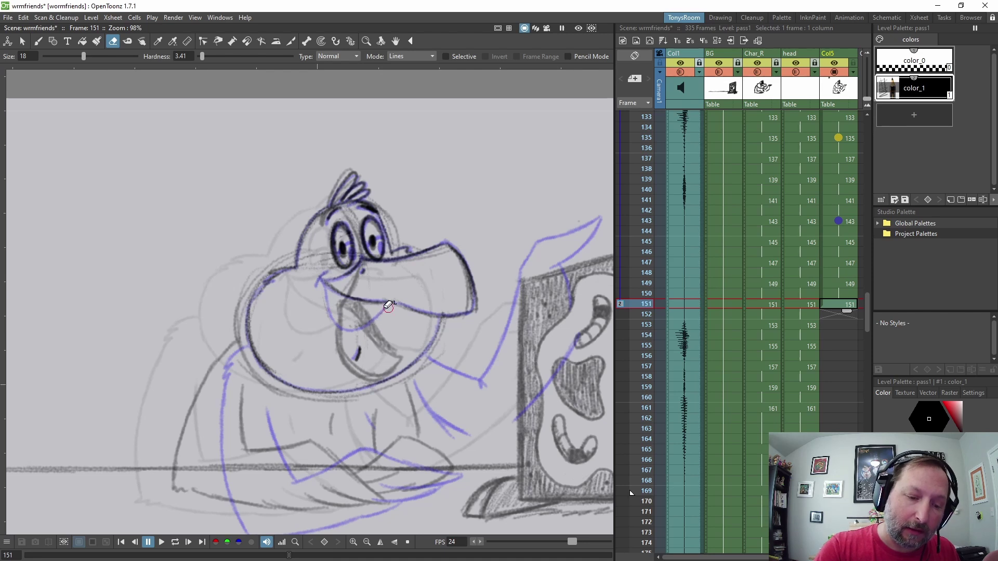
drag(356, 359, 360, 346)
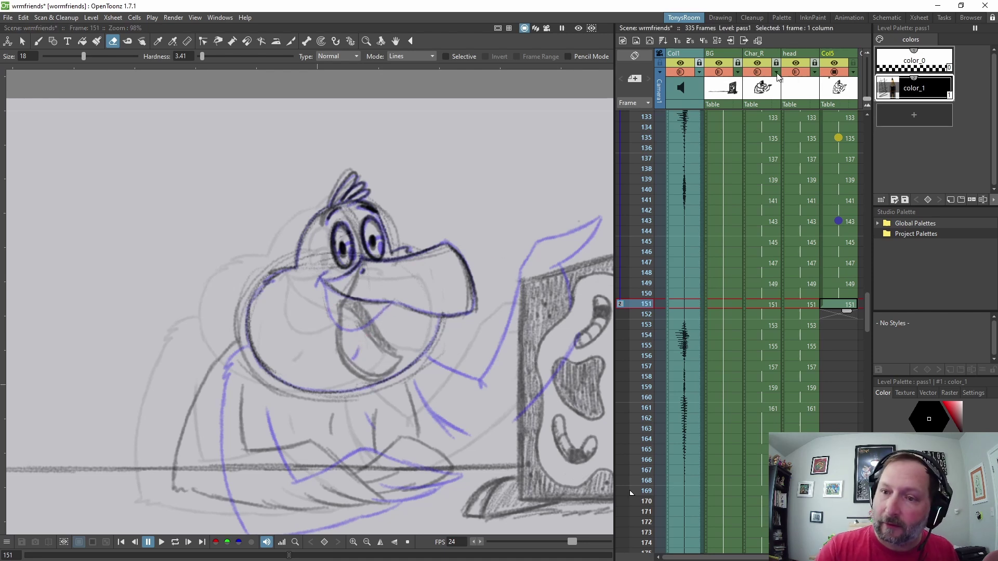
click(758, 71)
click(795, 72)
key(b)
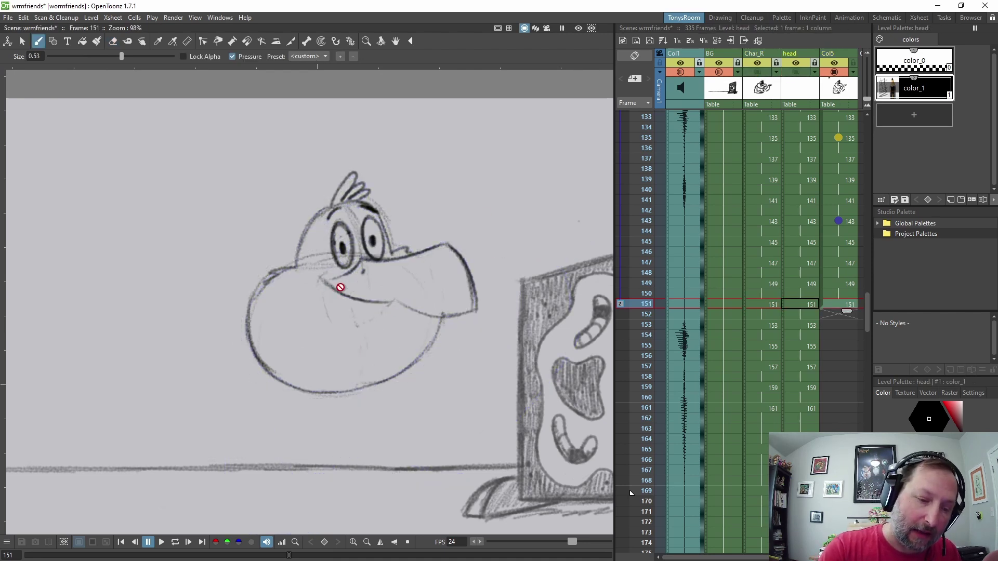
click(844, 307)
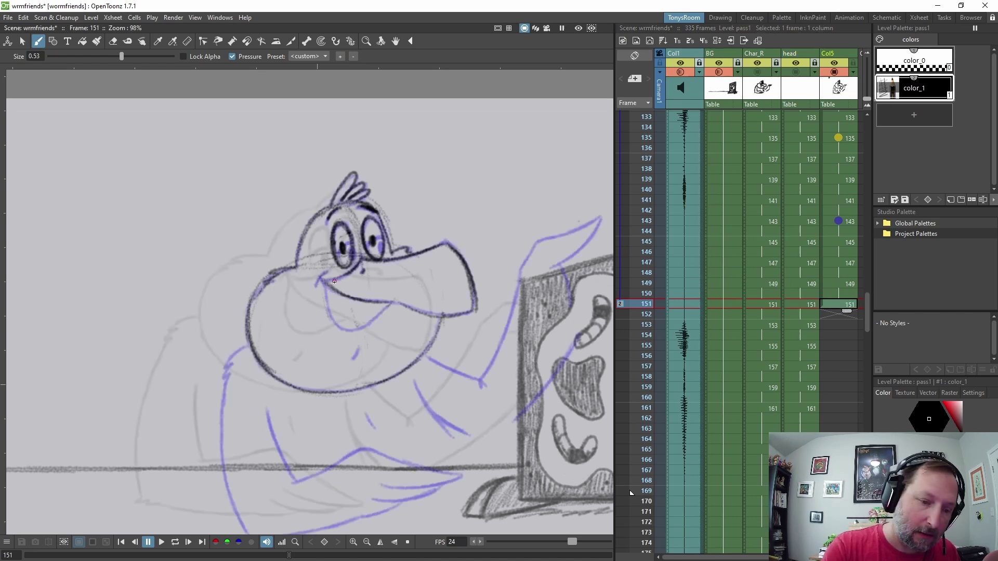
- Draw the open lower jaw hanging from the mouth corner below the beak, and shade the narrow mouth interior
drag(333, 297, 365, 340)
drag(344, 300, 365, 338)
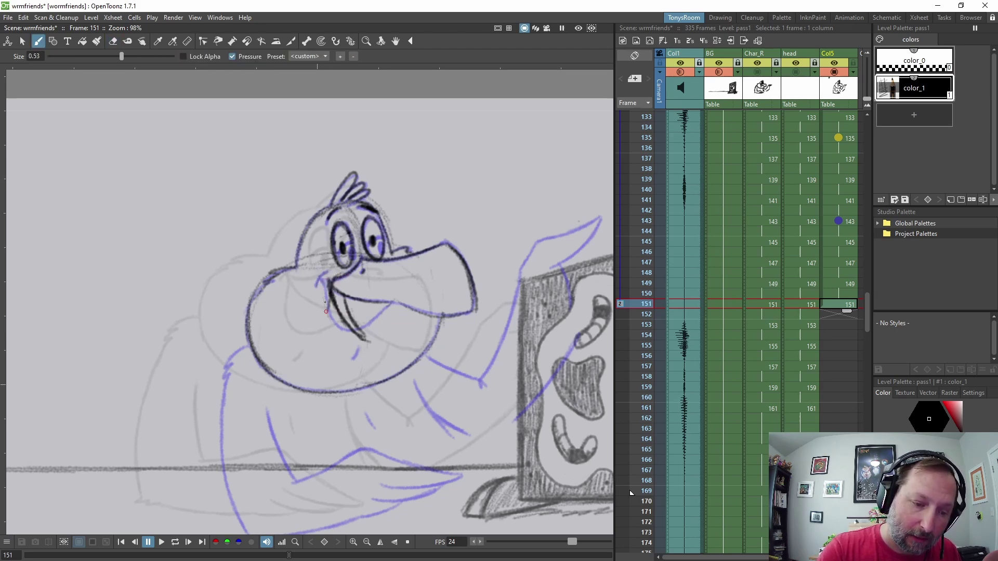
mouse_move(327, 297)
mouse_down()
mouse_move(315, 332)
mouse_move(345, 352)
mouse_move(368, 340)
mouse_up()
mouse_move(366, 341)
mouse_down()
mouse_move(327, 346)
mouse_move(314, 318)
mouse_move(361, 340)
mouse_move(329, 347)
mouse_move(318, 310)
mouse_up()
key(e)
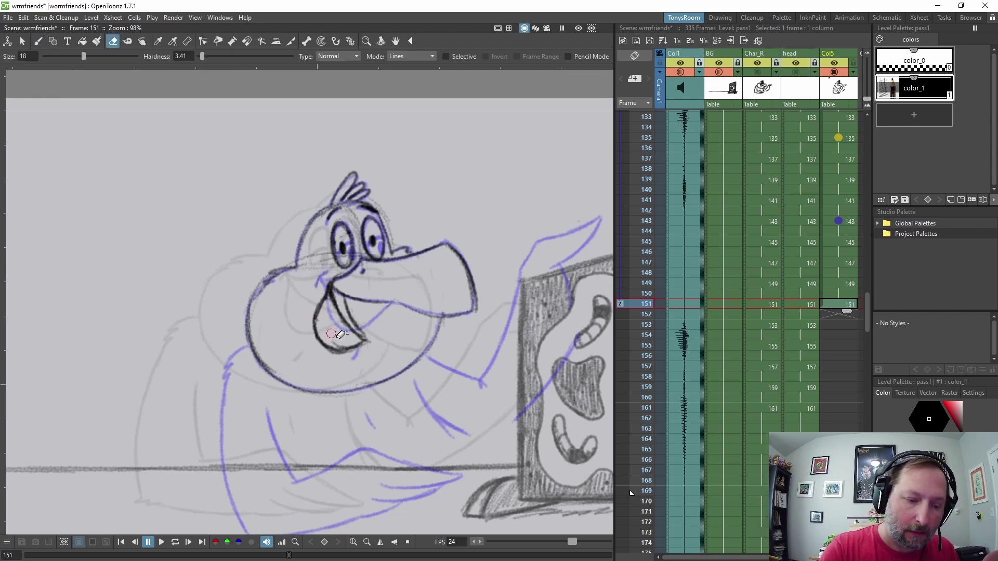
key(b)
drag(343, 309, 356, 321)
key(.)
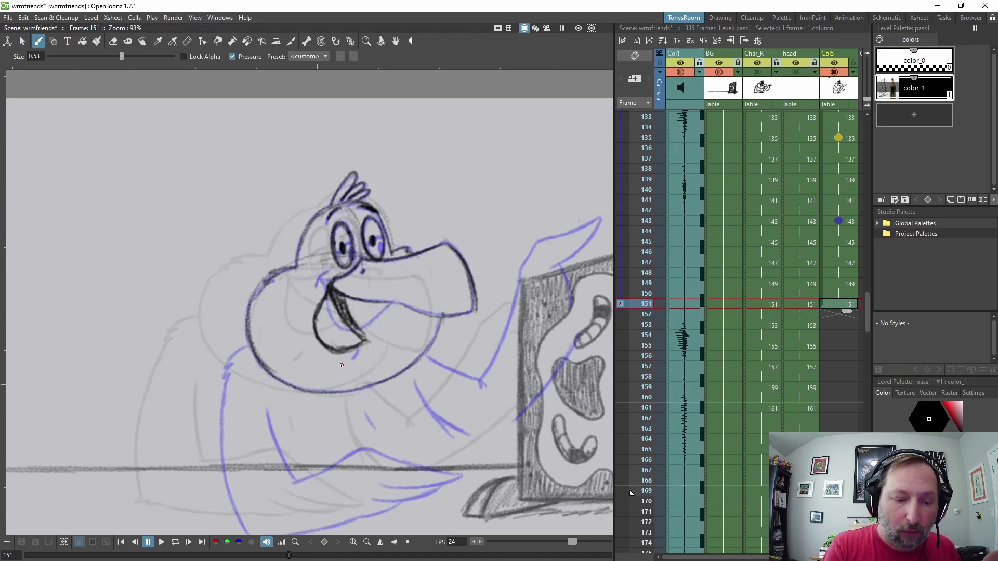
- Redraw the chin crease below the open mouth and check frame 151 against the preceding Col5 drawings
key(e)
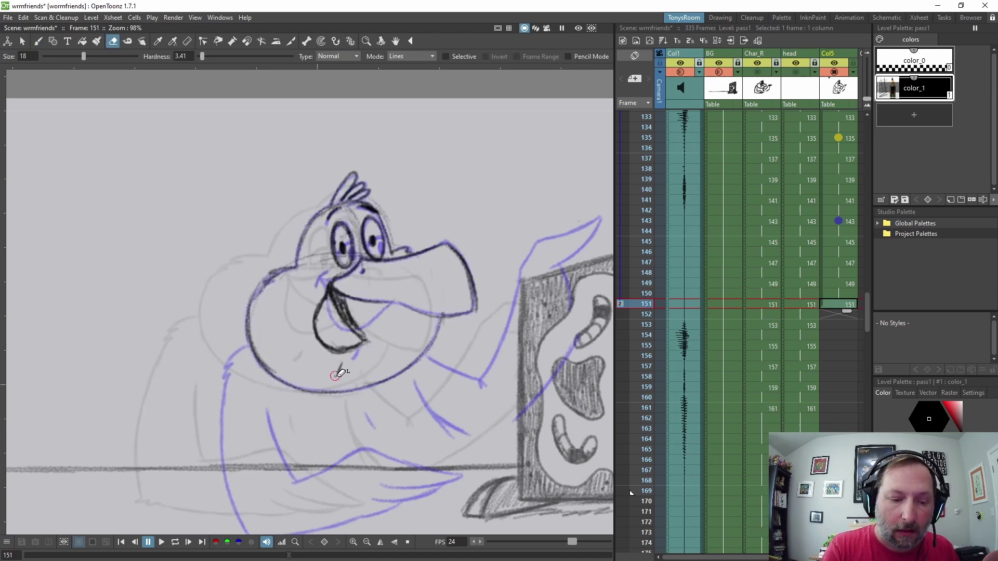
key(b)
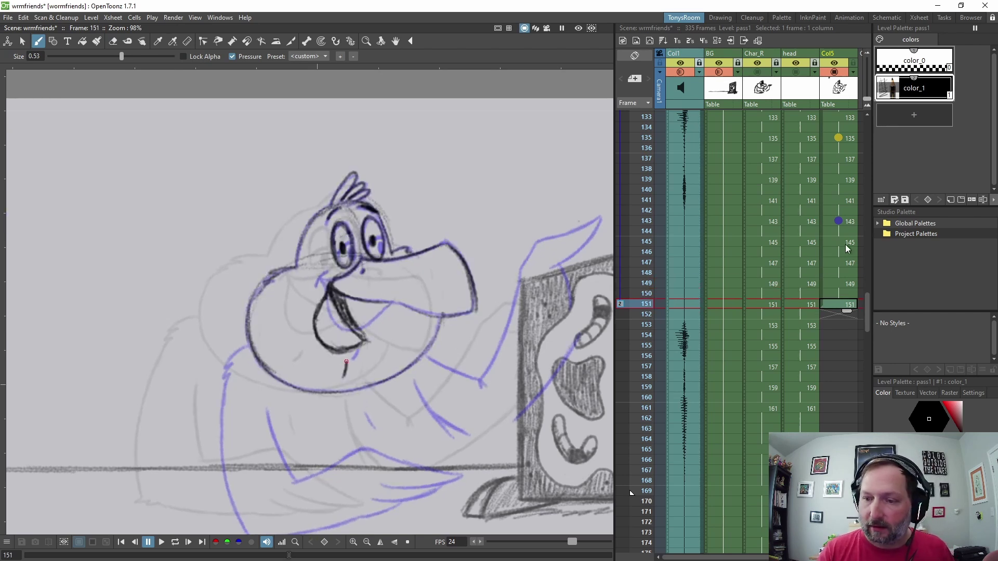
key(comma)
key(comma)
key(comma)
key(comma)
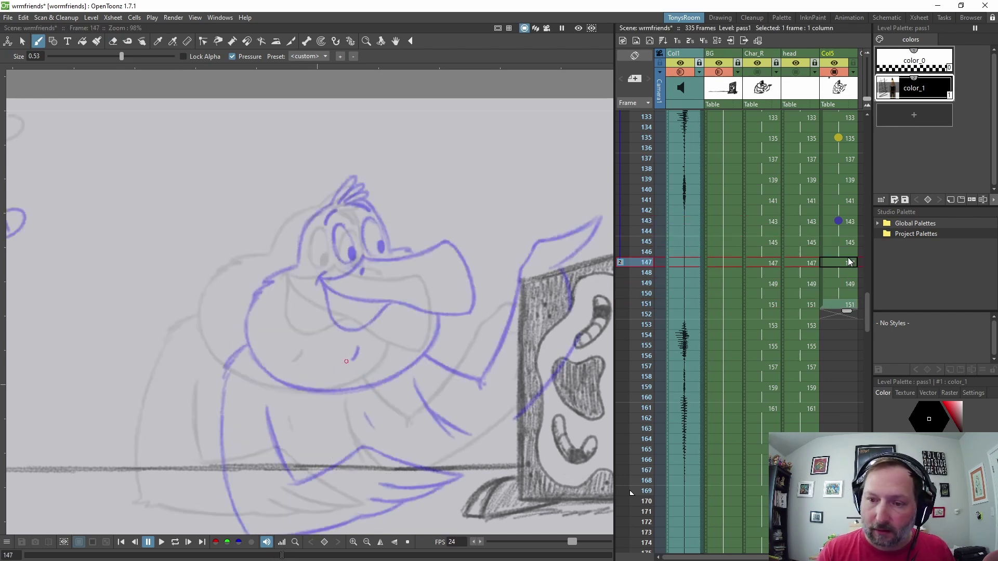
scroll(370, 276, down, 2)
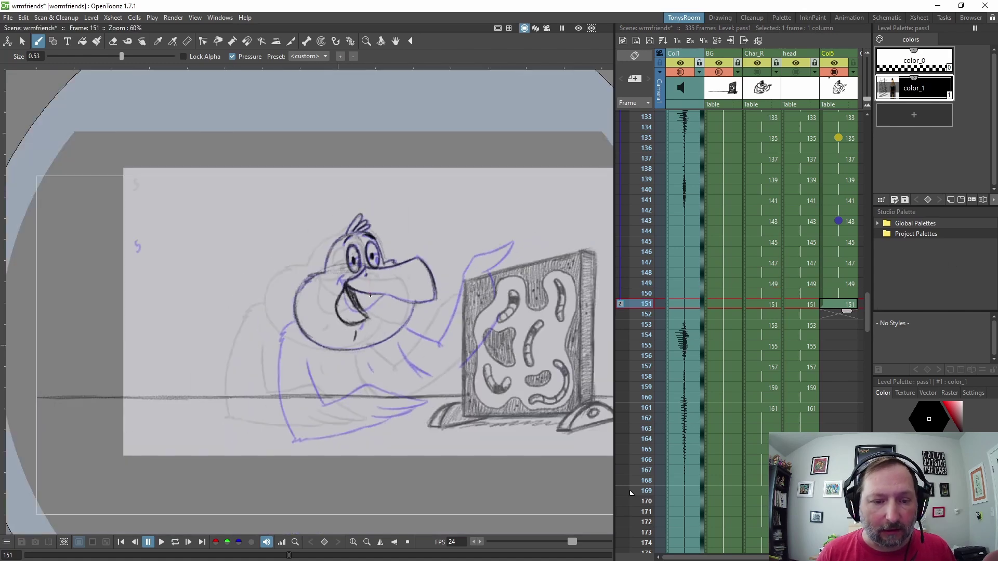
- Reset the shifted reference drawings, turn off Shift and Trace, and switch to the Eraser with frame 151's head in close view
click(197, 18)
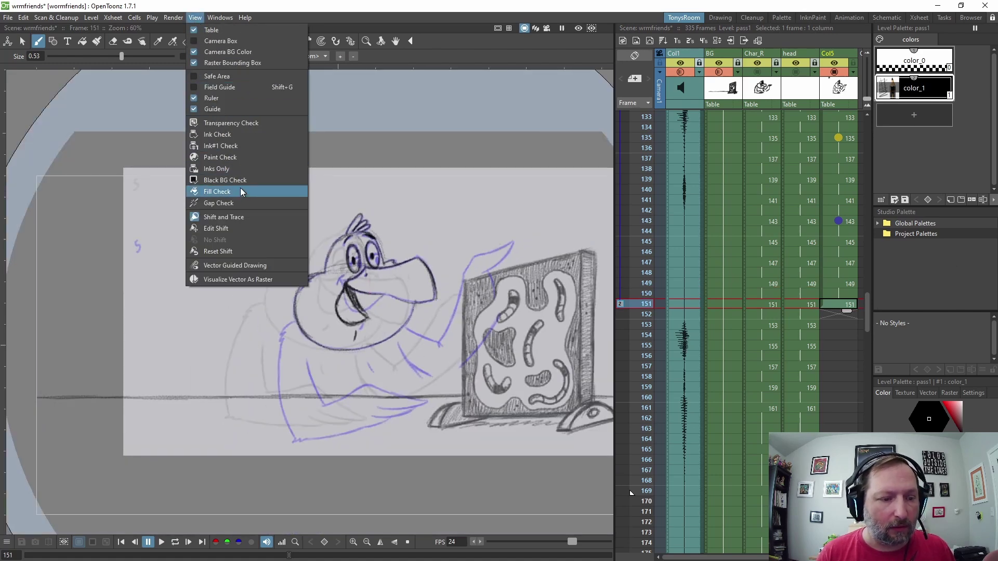
click(245, 251)
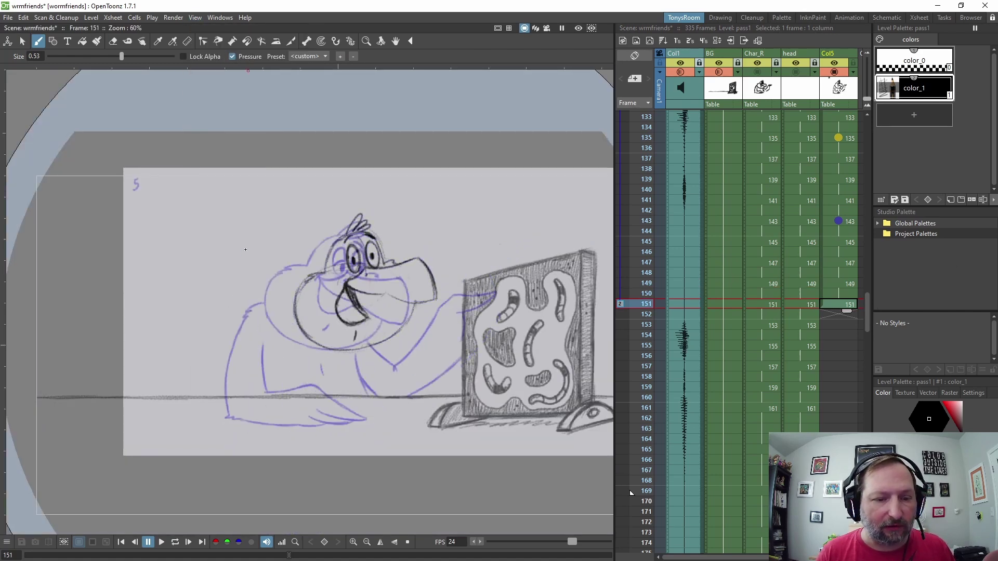
click(198, 17)
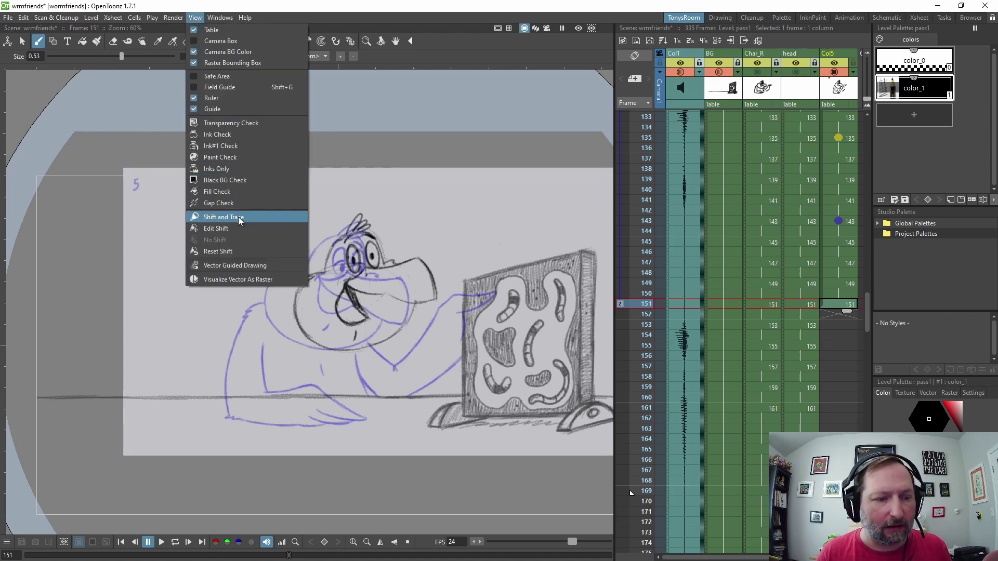
click(238, 216)
scroll(310, 335, up, 5)
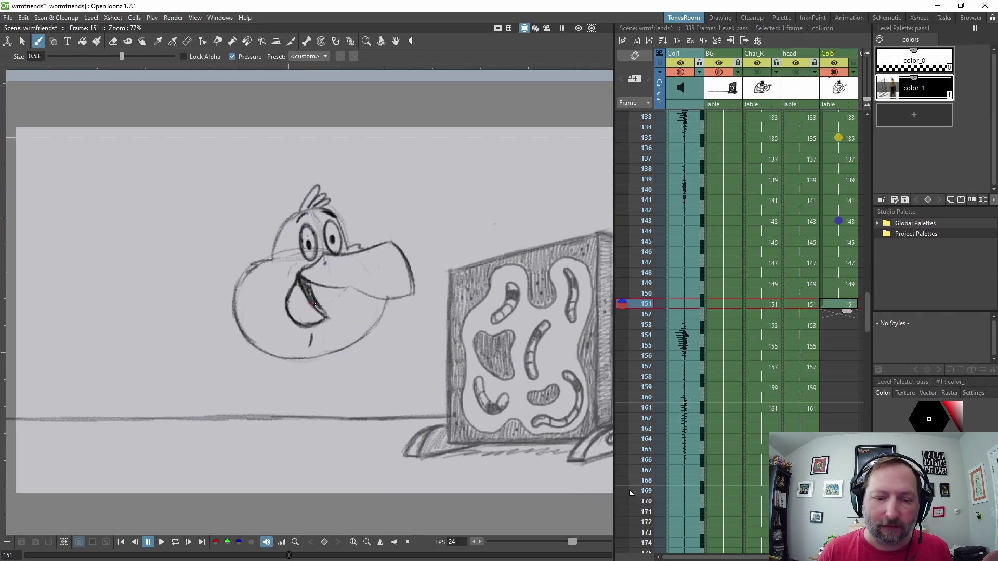
key(a)
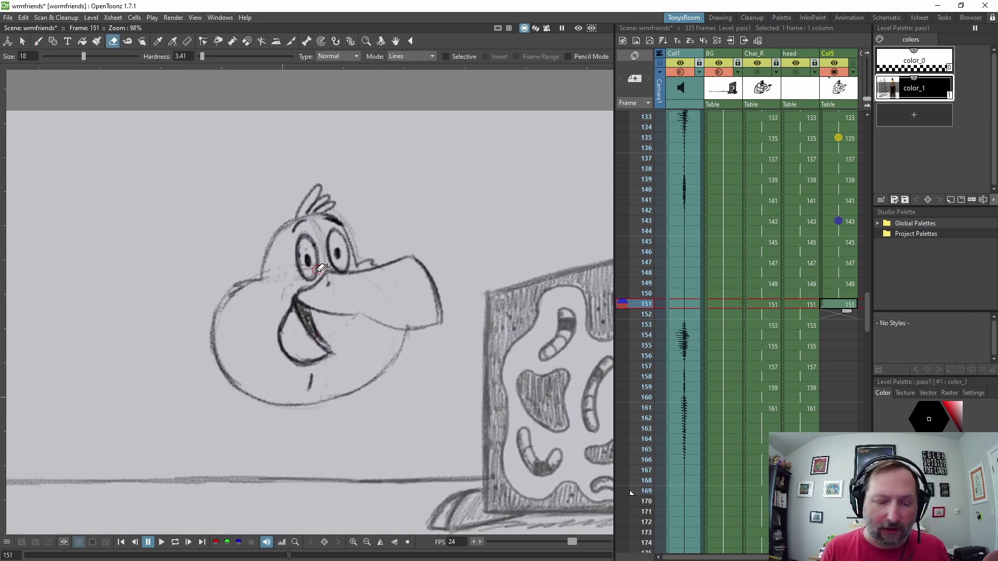
- Flip back and forth between frames 143 and 151 to compare the open-mouthed head with the preceding Col5 pose
key(comma)
key(comma)
key(comma)
key(comma)
key(comma)
key(comma)
key(period)
key(period)
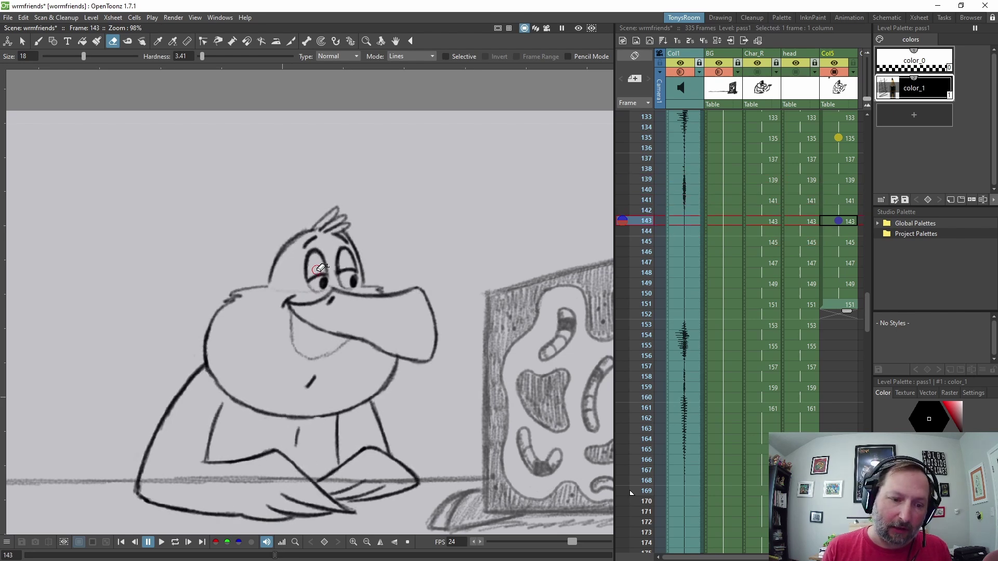
key(period)
key(period)
key(period)
key(period)
key(comma)
key(comma)
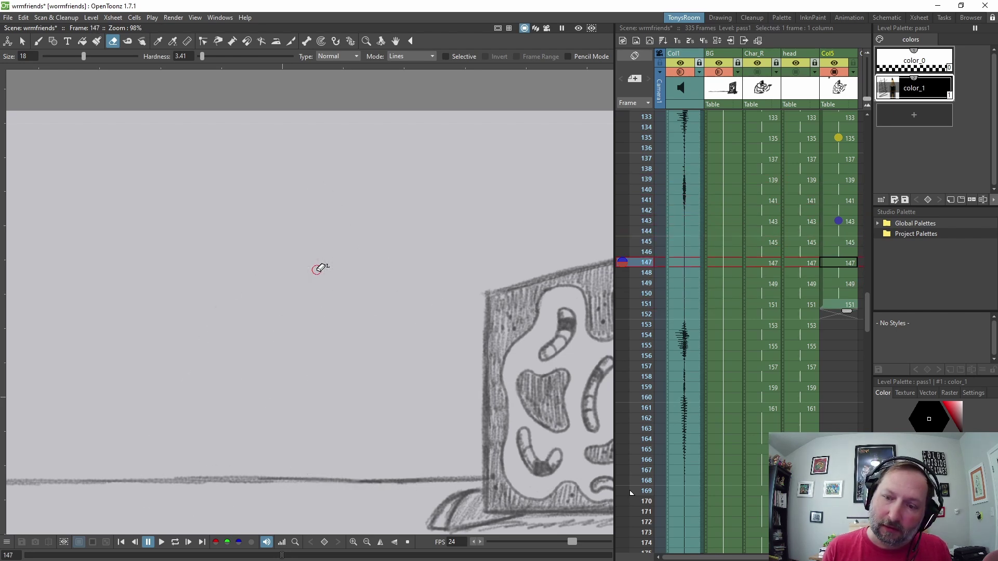
key(period)
key(period)
- Show the Char_R and head columns and flip through the frames around 151 to check the clean mouth against the rough animation
click(803, 284)
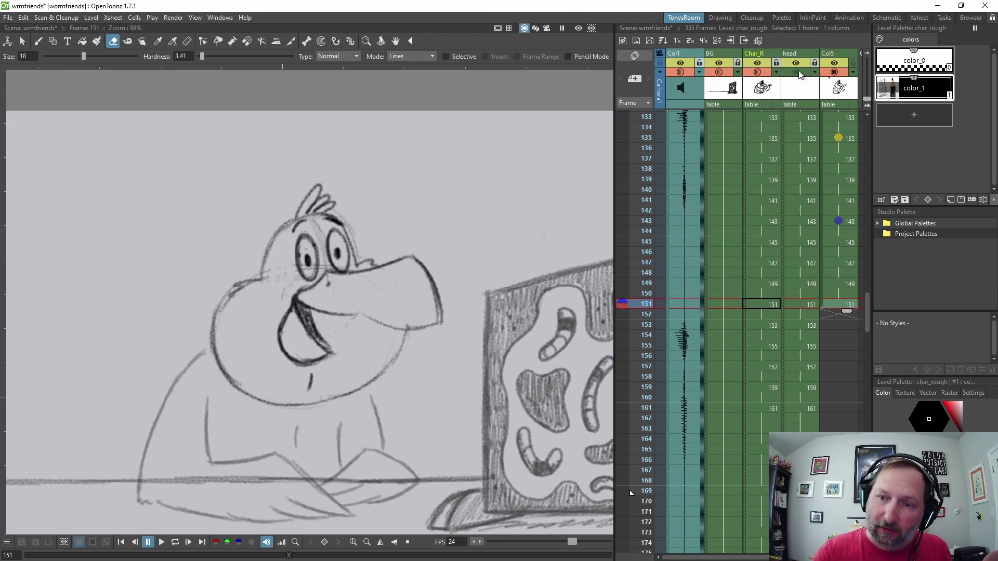
key(period)
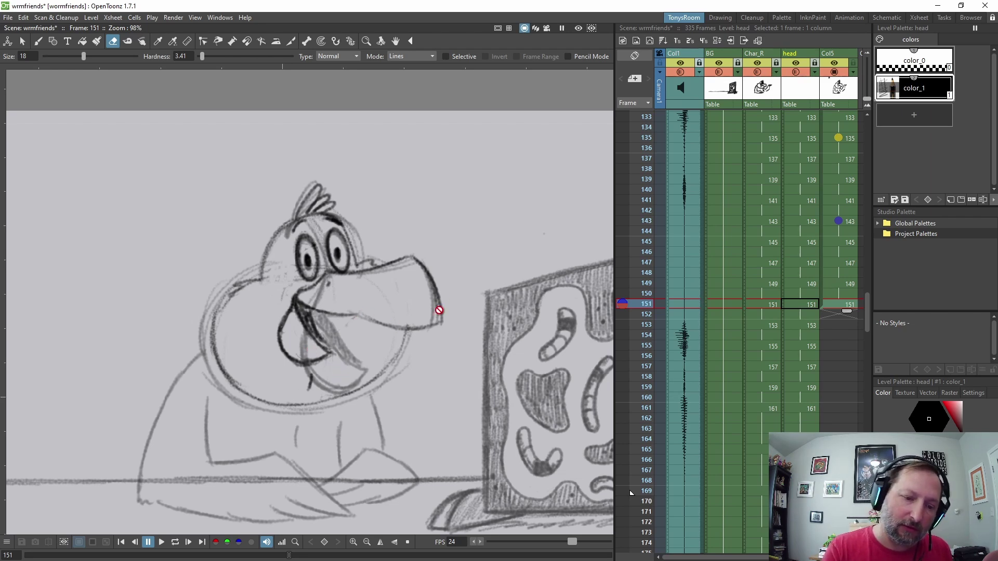
key(comma)
key(period)
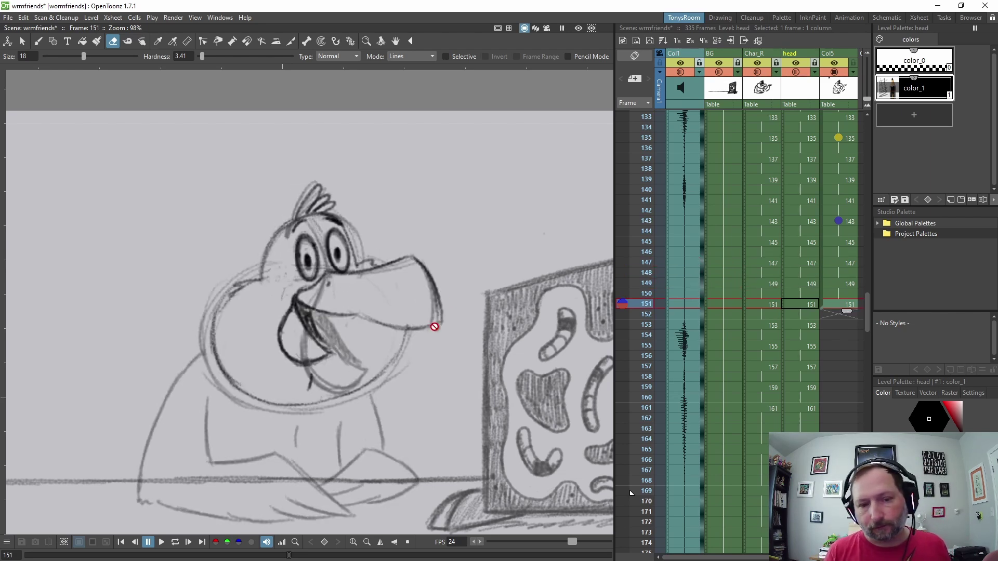
key(period)
key(comma)
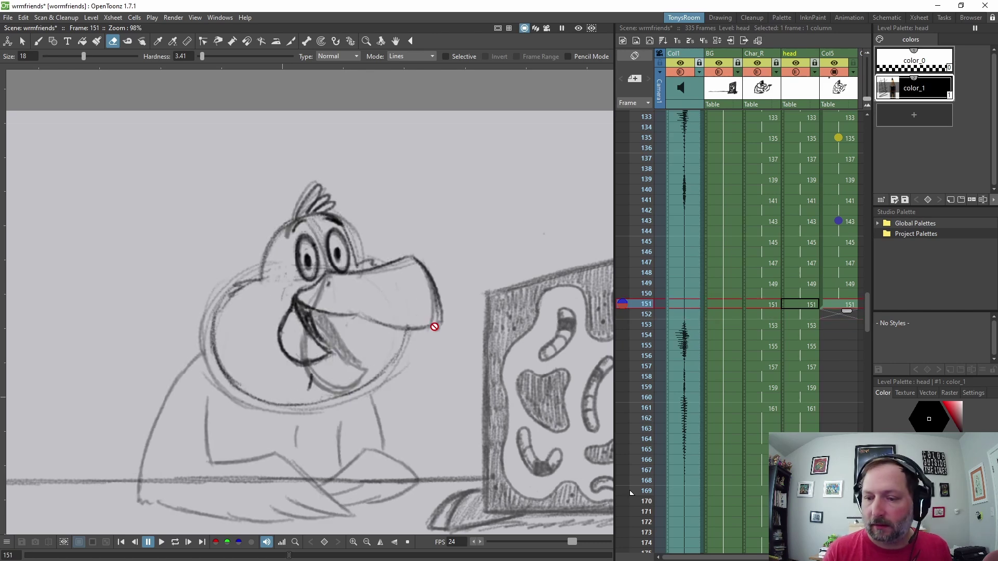
key(comma)
key(comma)
key(period)
key(period)
key(period)
key(comma)
key(comma)
key(comma)
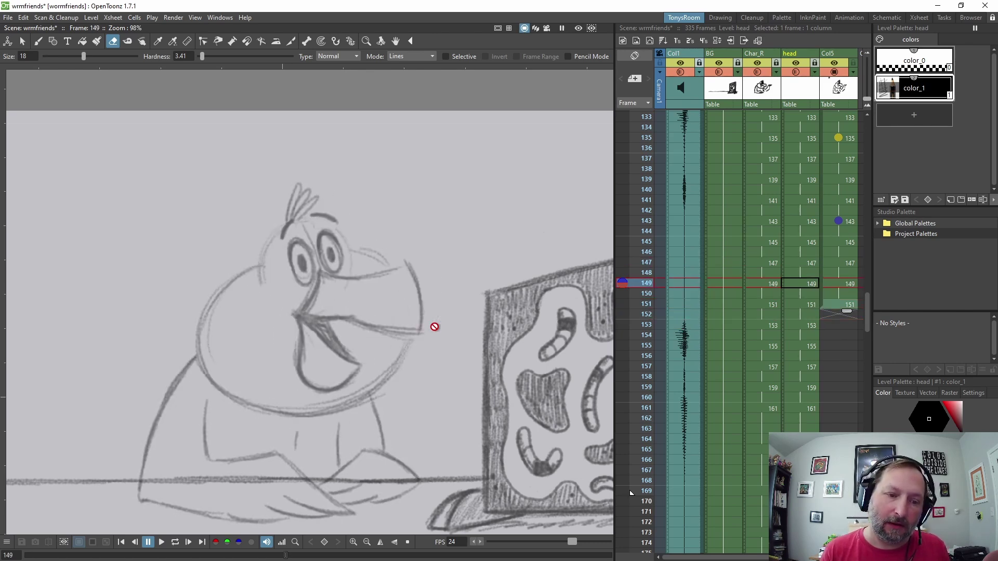